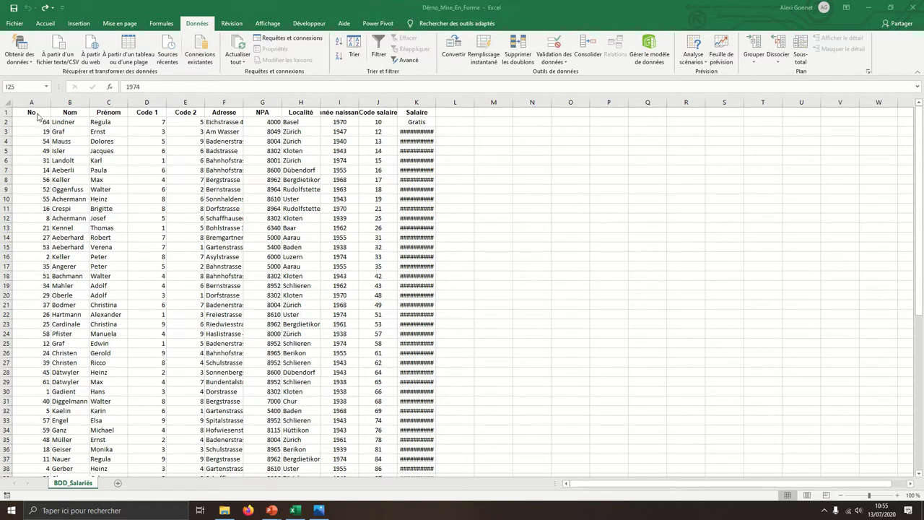
Step: Practise selecting the No, Nom, Prénom and Code 1 columns, rows and the A1:K26 block
click(31, 102)
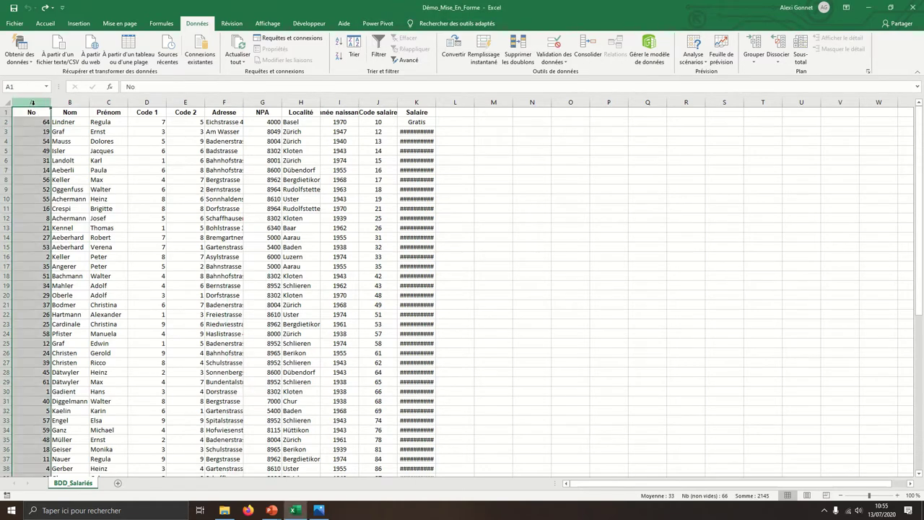
click(70, 102)
click(108, 102)
click(147, 102)
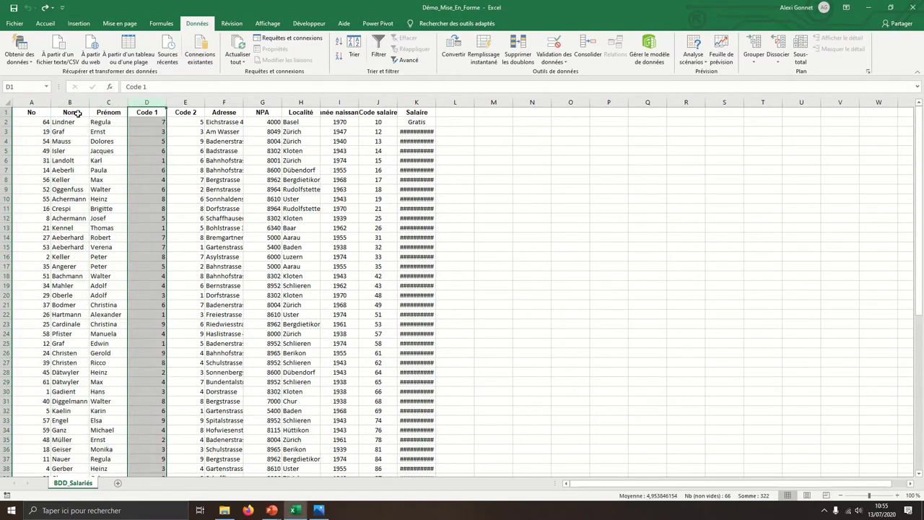
click(5, 113)
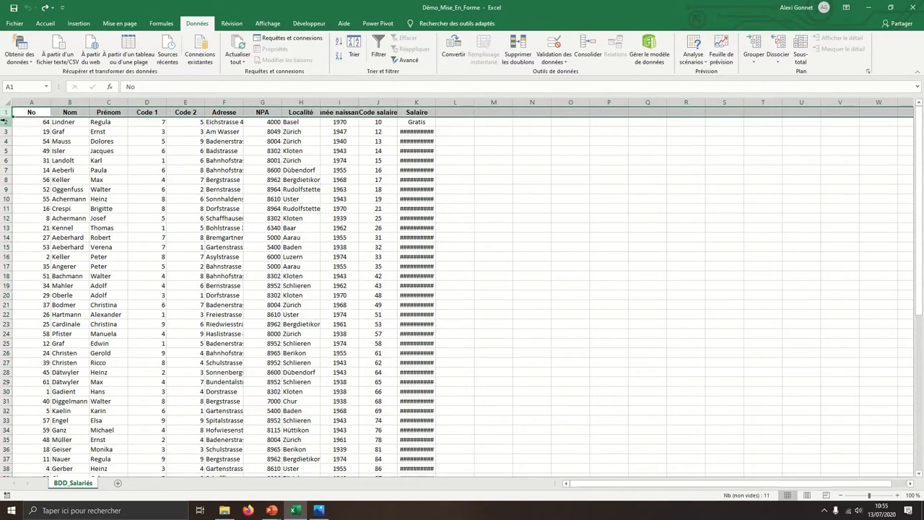
click(5, 122)
click(5, 131)
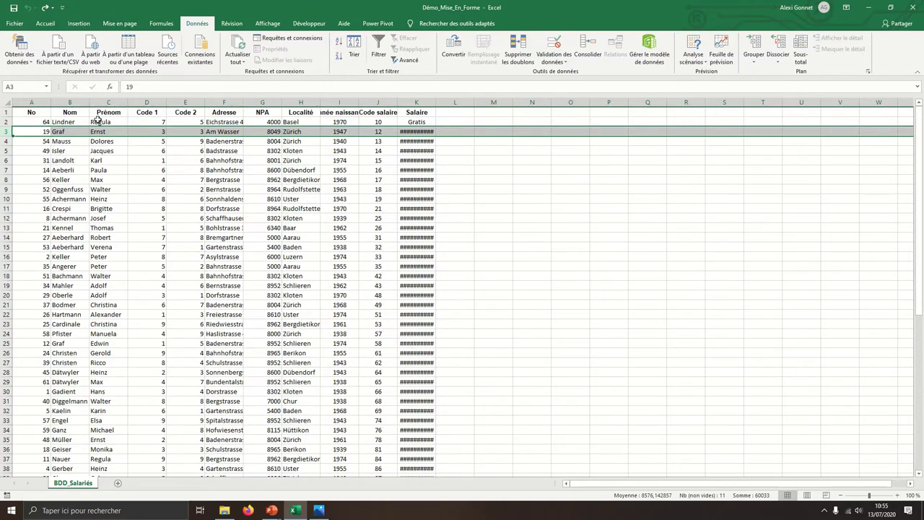
mouse_move(32, 113)
mouse_down()
mouse_move(324, 250)
mouse_move(437, 355)
mouse_up()
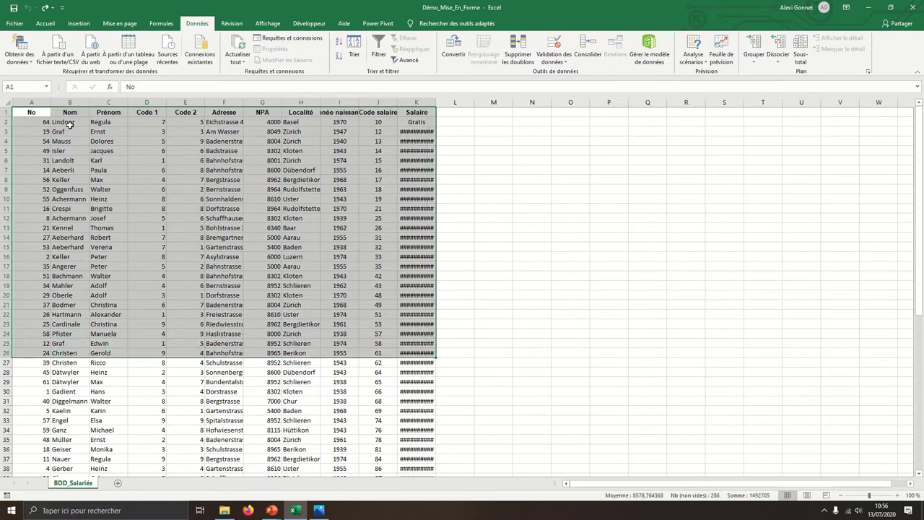
click(70, 124)
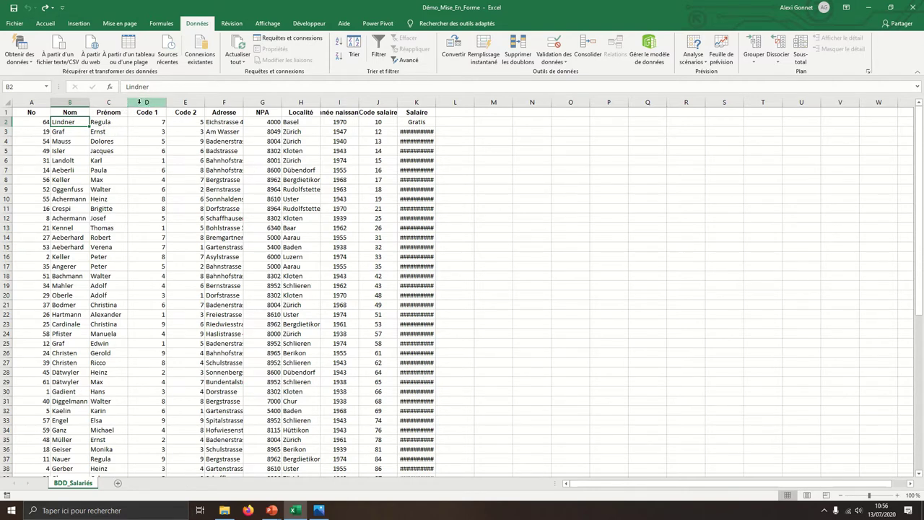
Step: Insert a blank column before Code 1 with the header 'Prénom 2'
click(138, 102)
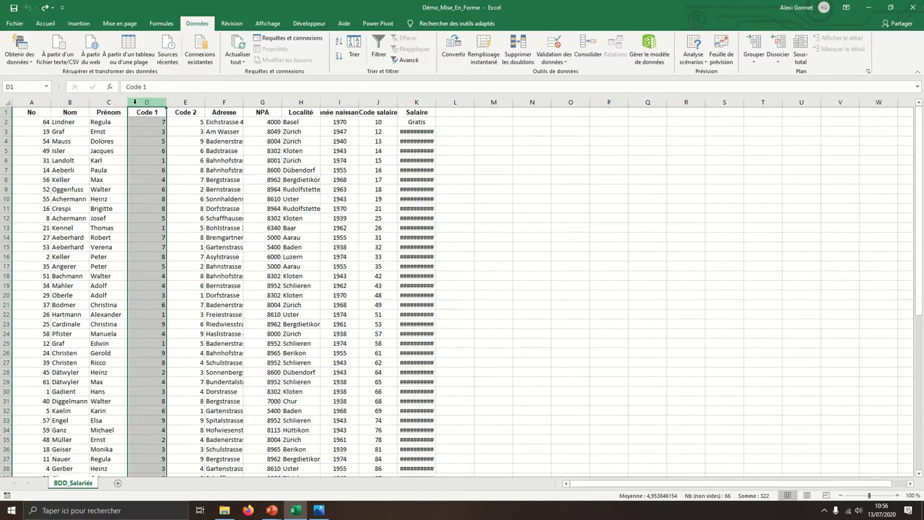
right_click(137, 101)
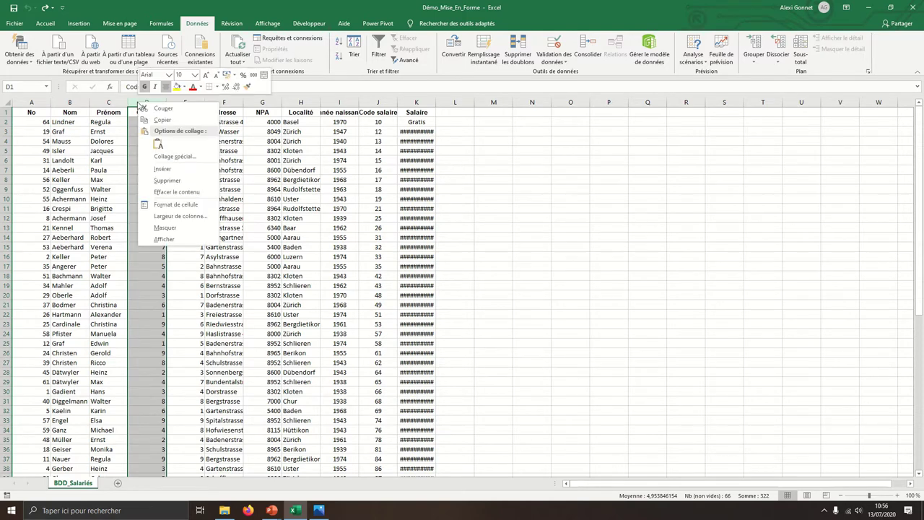
click(159, 168)
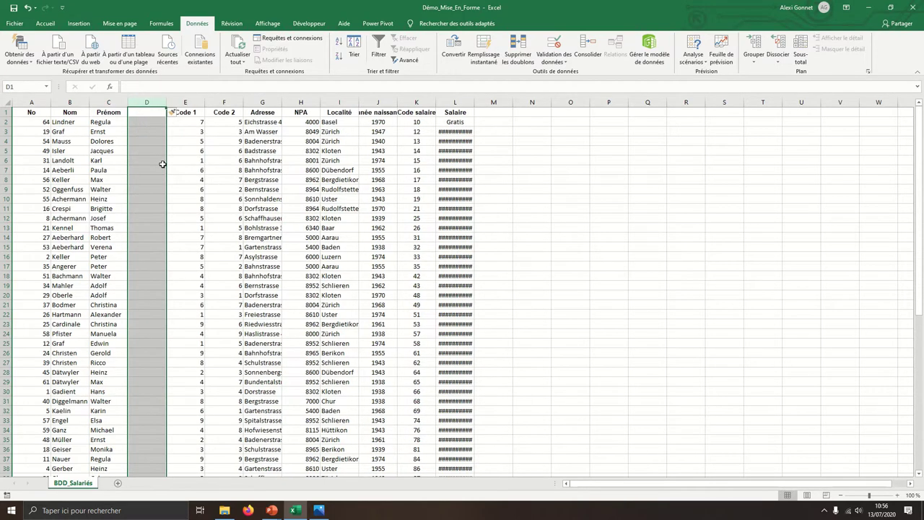
click(146, 113)
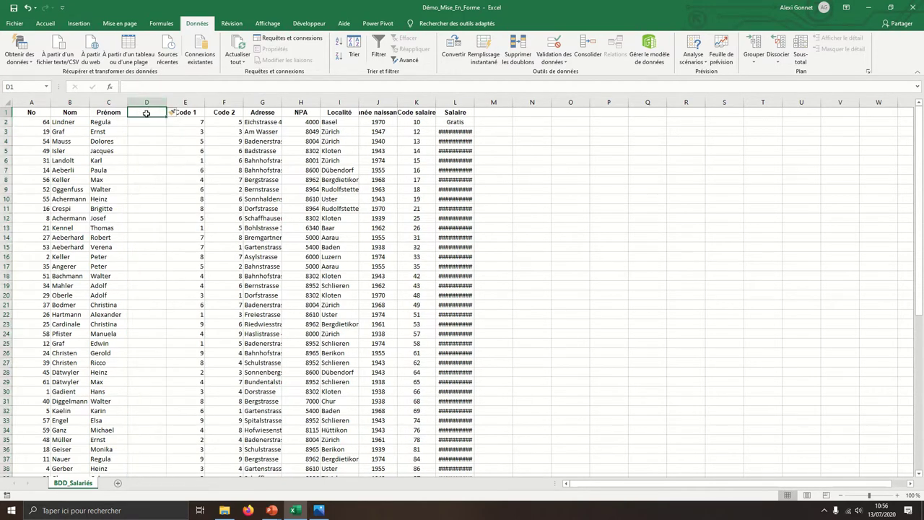
text(Prén)
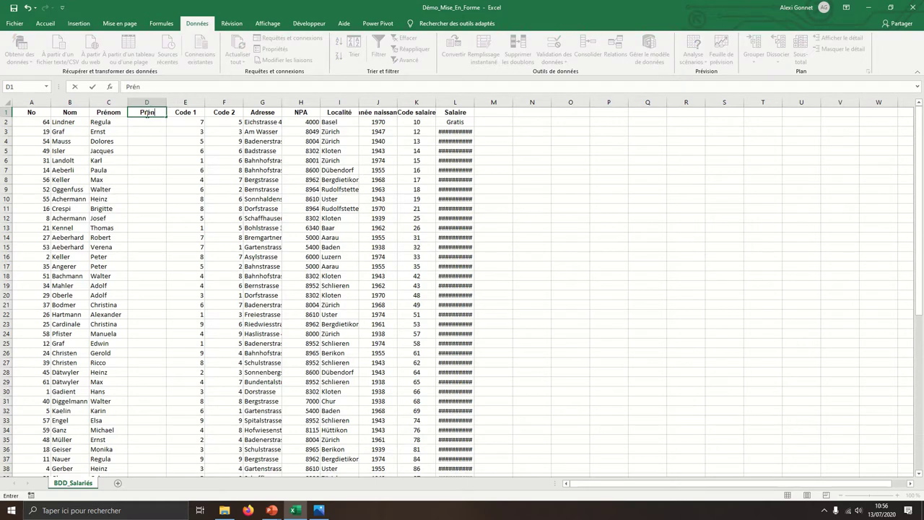
text(om 2)
click(174, 168)
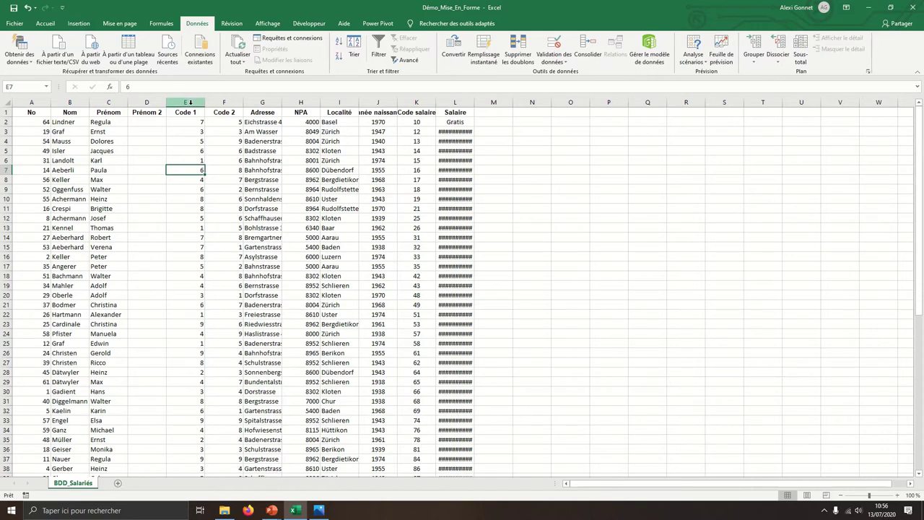
Step: Delete the Prénom 2 column again, leaving Code 1 in place
click(189, 102)
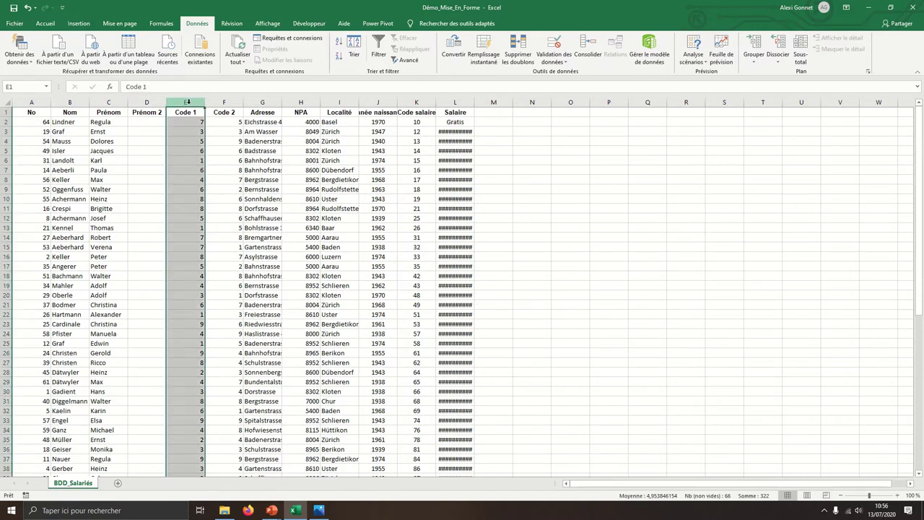
right_click(187, 103)
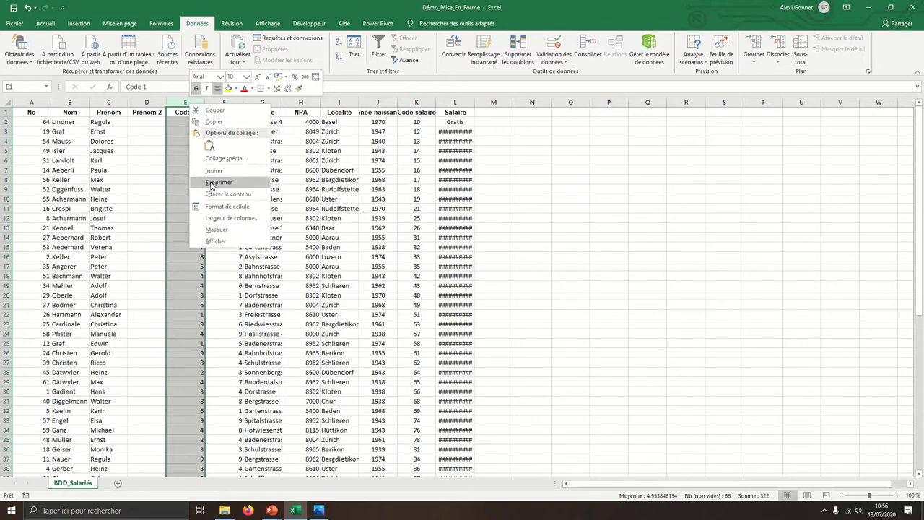
key(Escape)
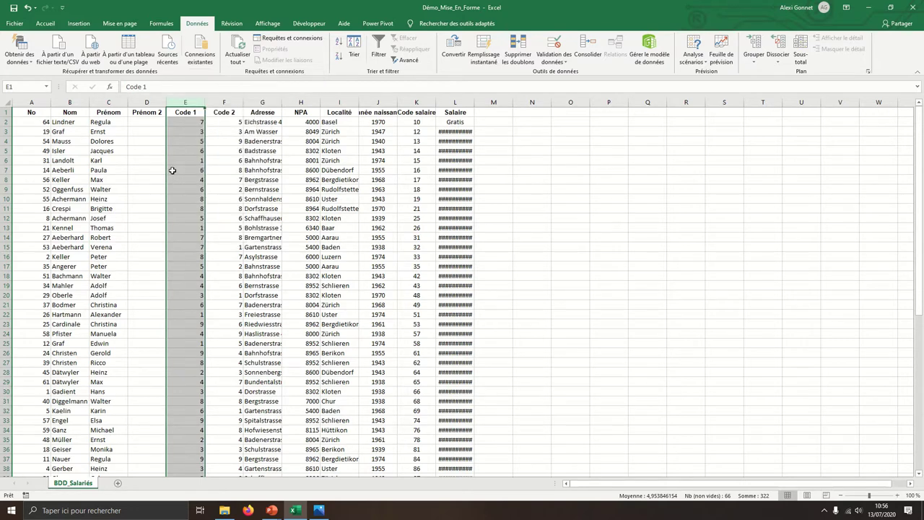
click(151, 103)
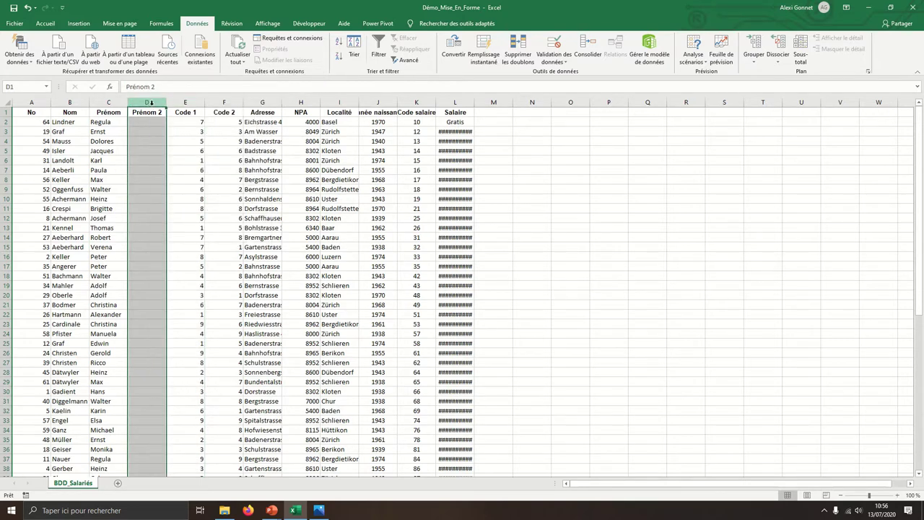
right_click(151, 103)
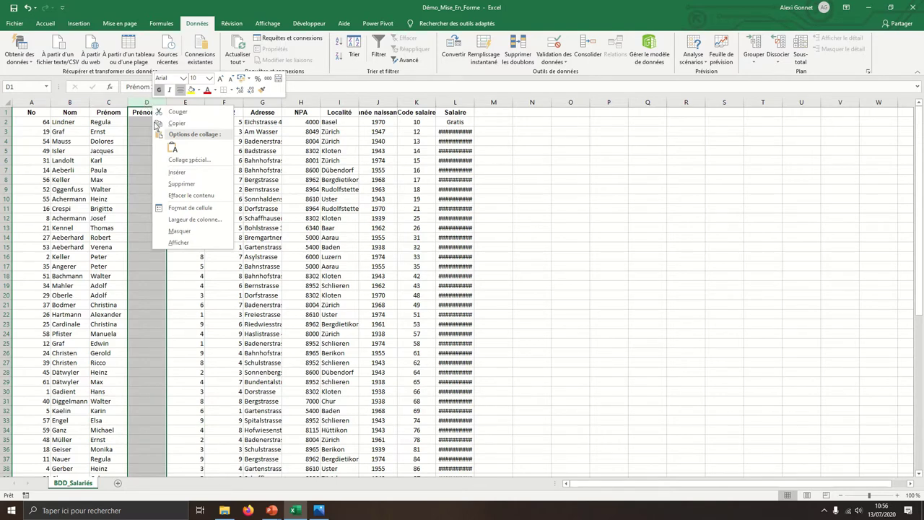
click(181, 184)
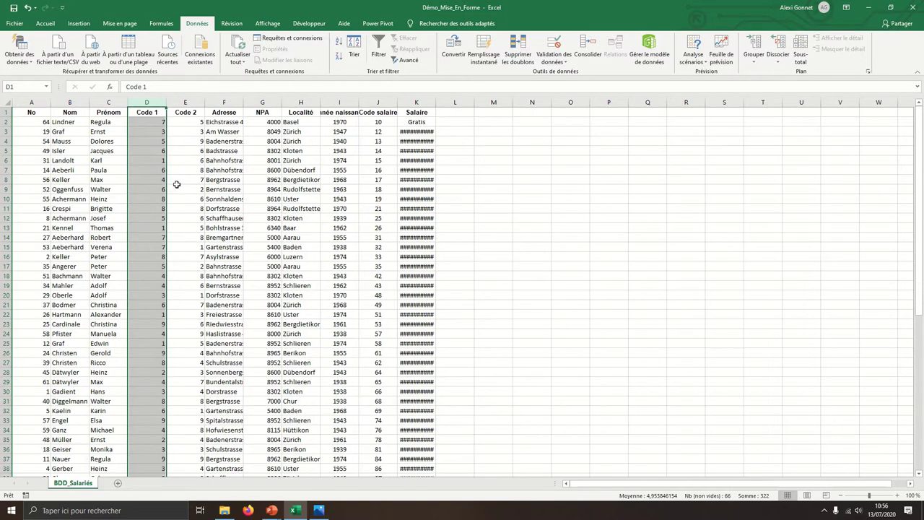
click(154, 104)
Step: Insert a blank row above Isler, then delete that blank row 5 again
click(56, 160)
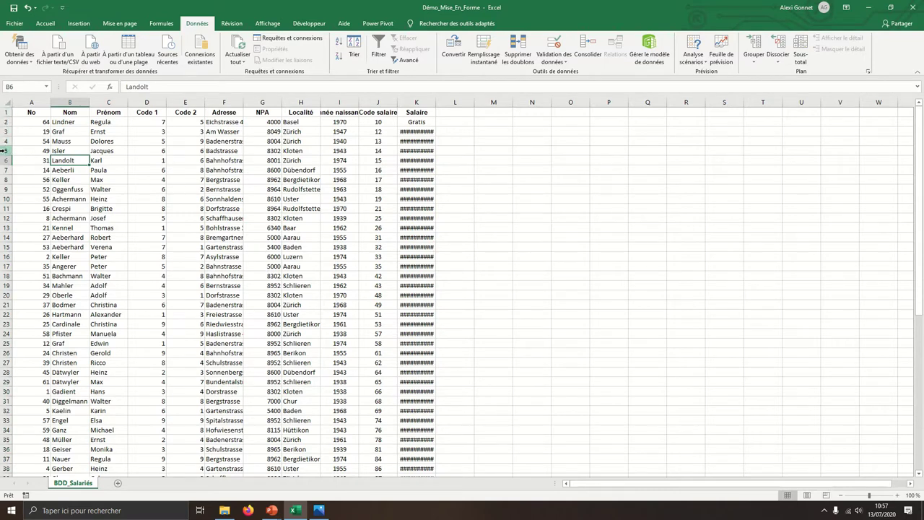
click(4, 150)
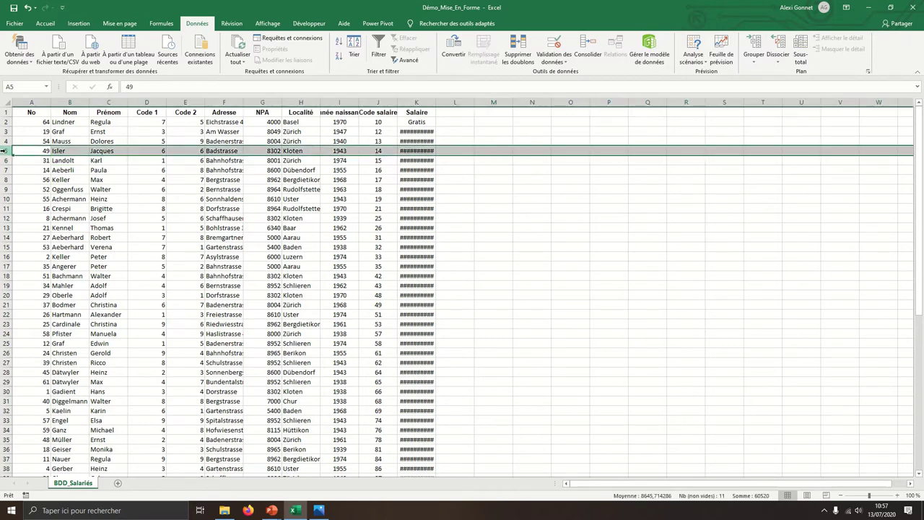
right_click(4, 150)
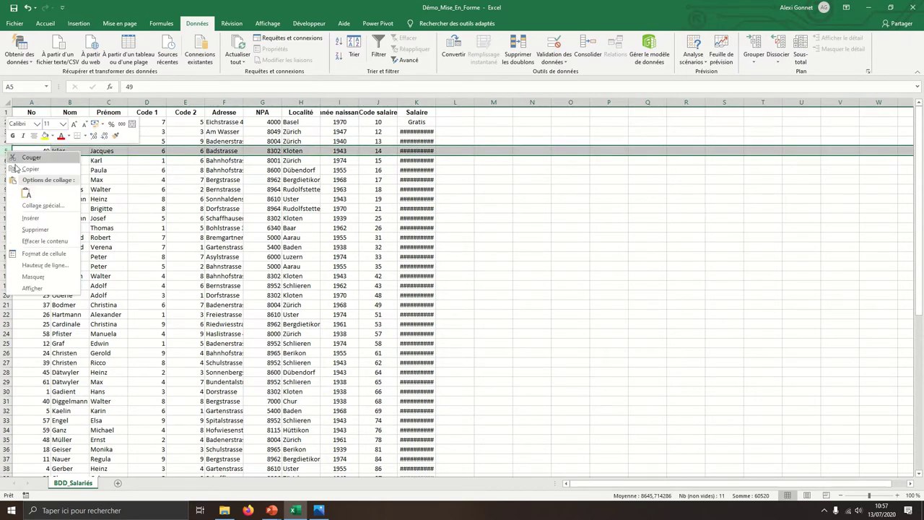
click(40, 220)
click(71, 218)
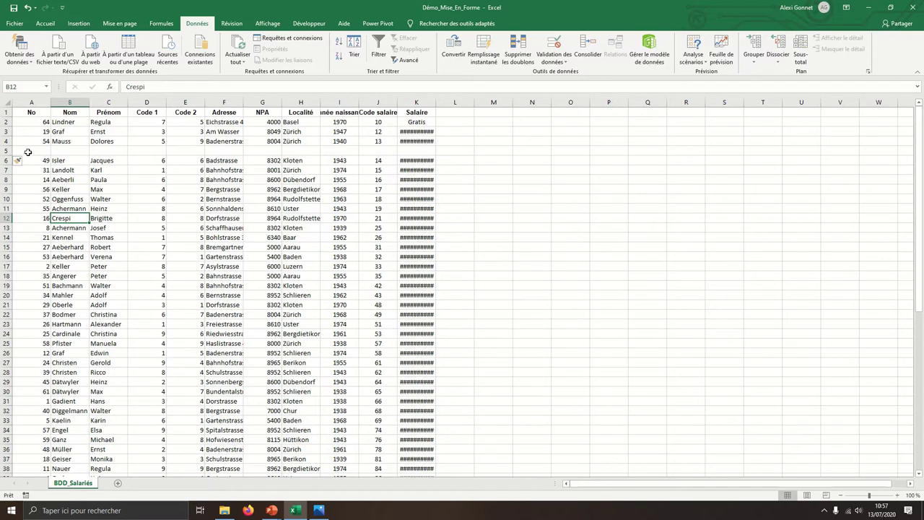
click(27, 151)
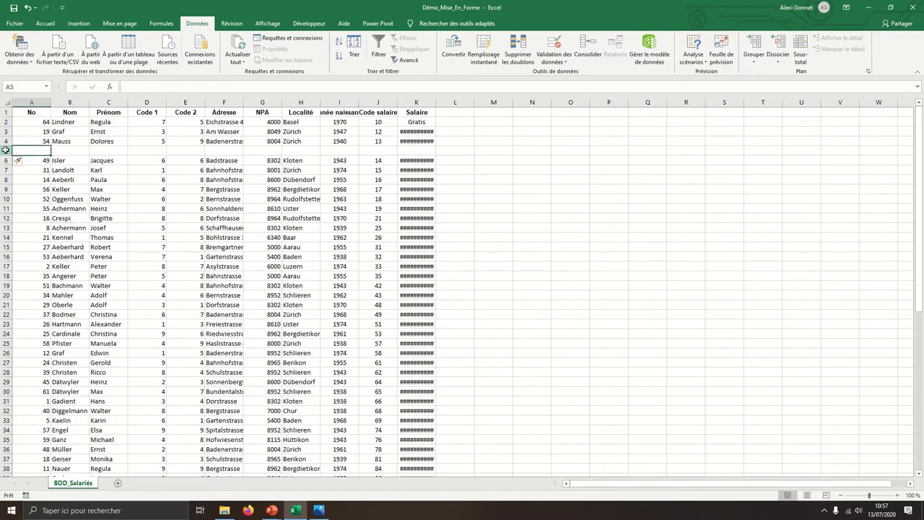
click(3, 149)
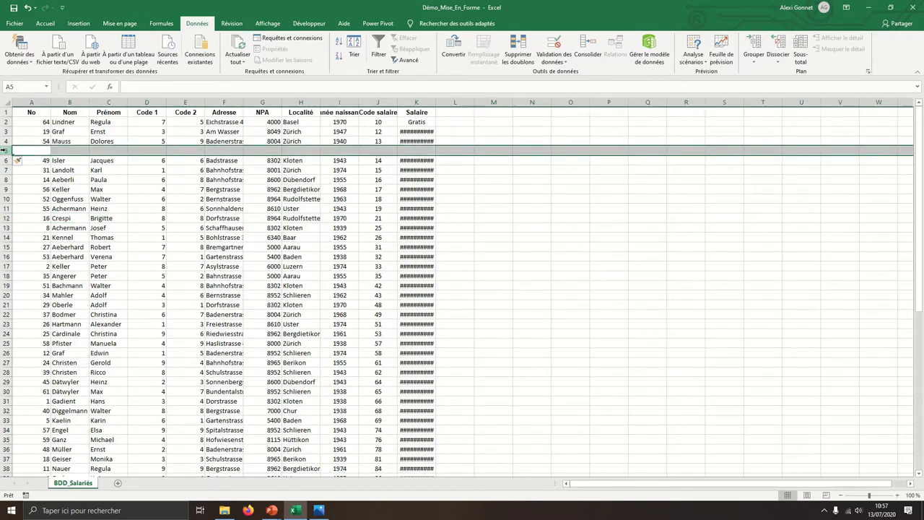
right_click(4, 150)
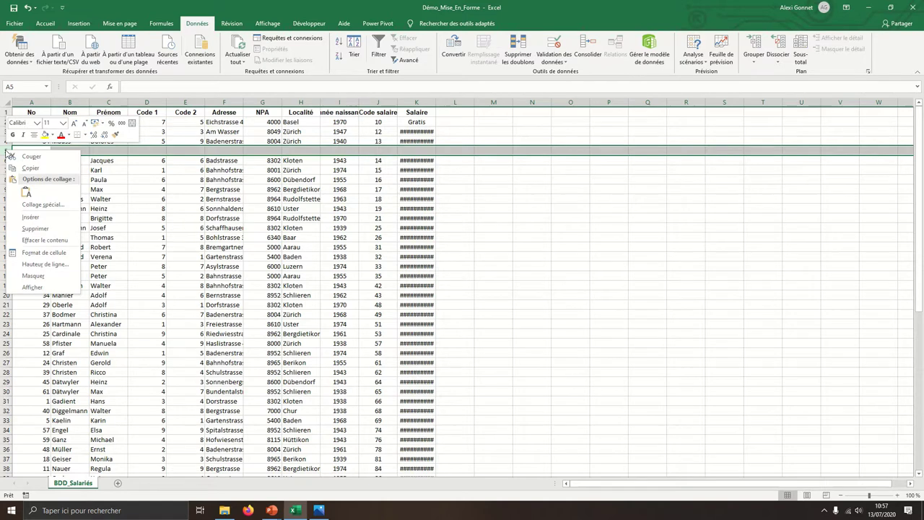
click(35, 229)
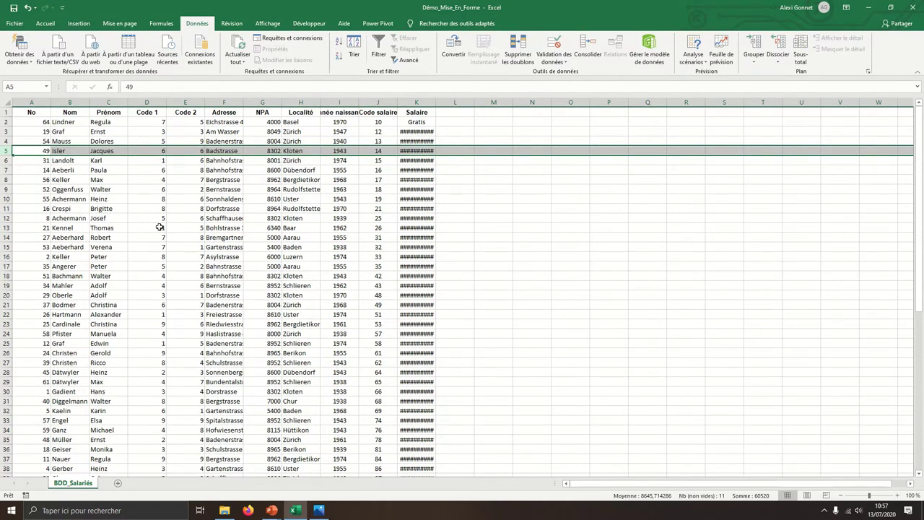
Step: Clear the row 5 selection and show the Accueil ribbon tab
scroll(205, 251, down, 10)
scroll(208, 260, down, 1)
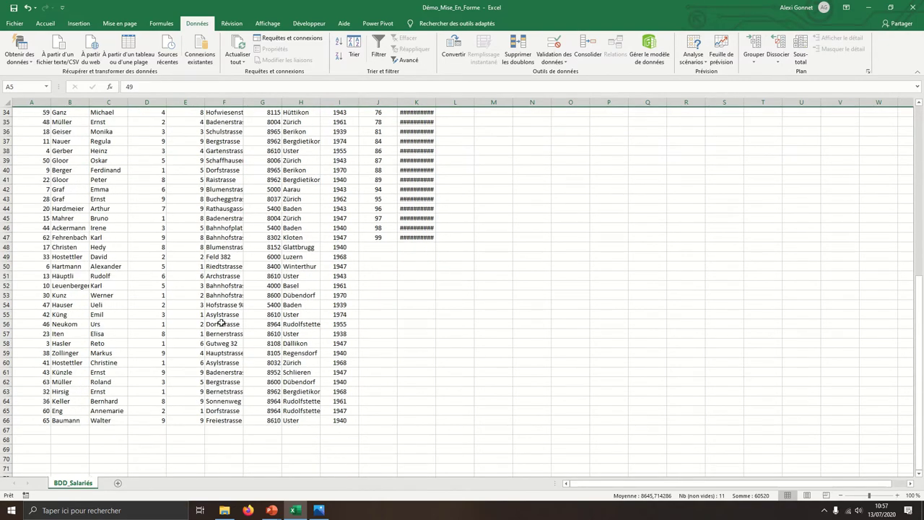
scroll(213, 343, up, 5)
scroll(213, 343, up, 6)
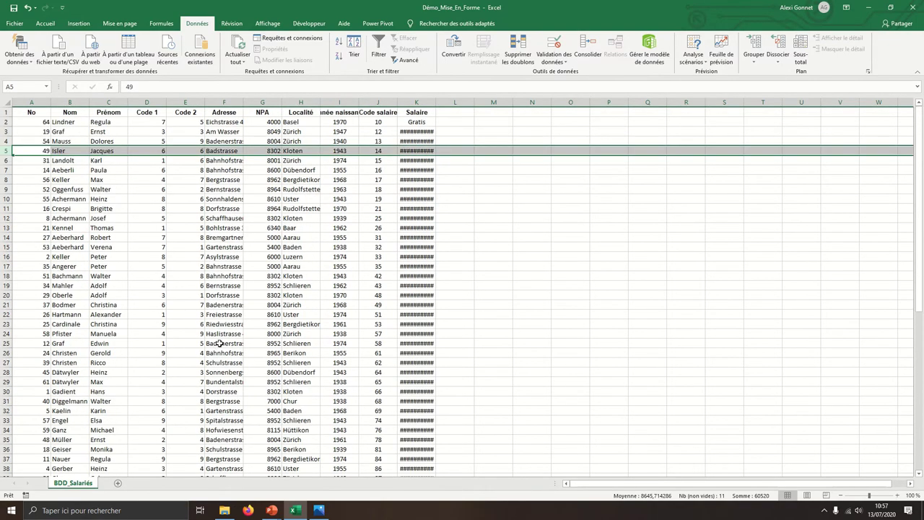
click(279, 207)
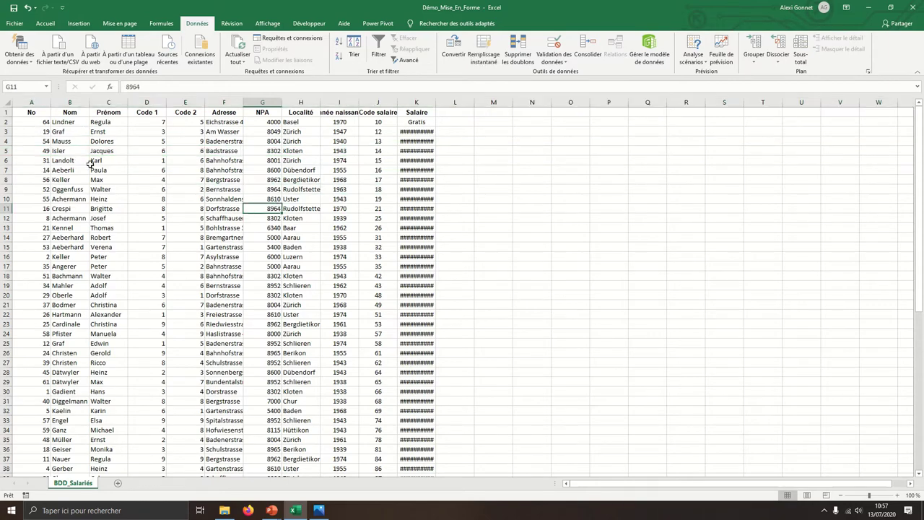
scroll(114, 218, down, 7)
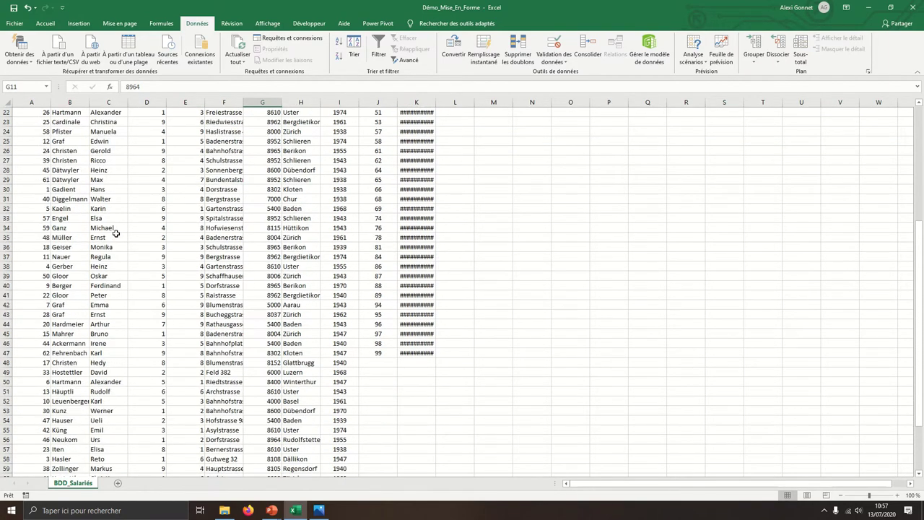
scroll(116, 234, up, 7)
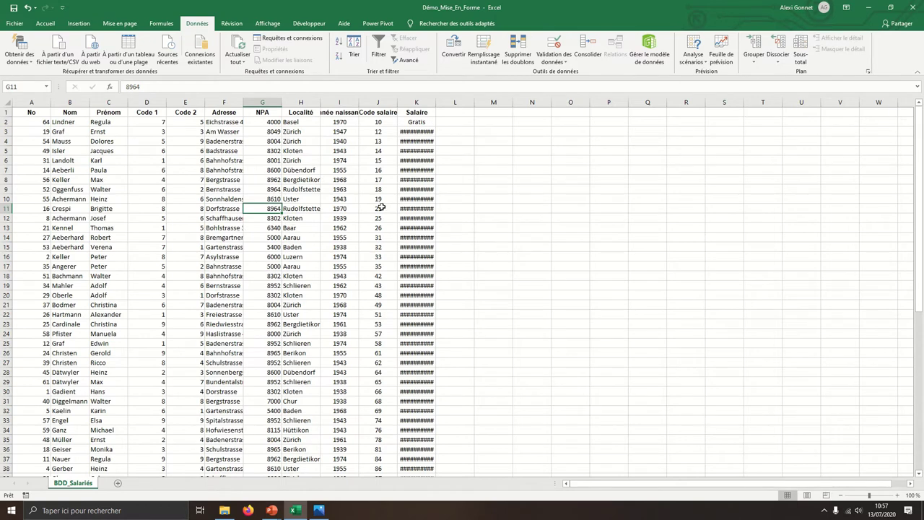
mouse_move(399, 217)
click(45, 23)
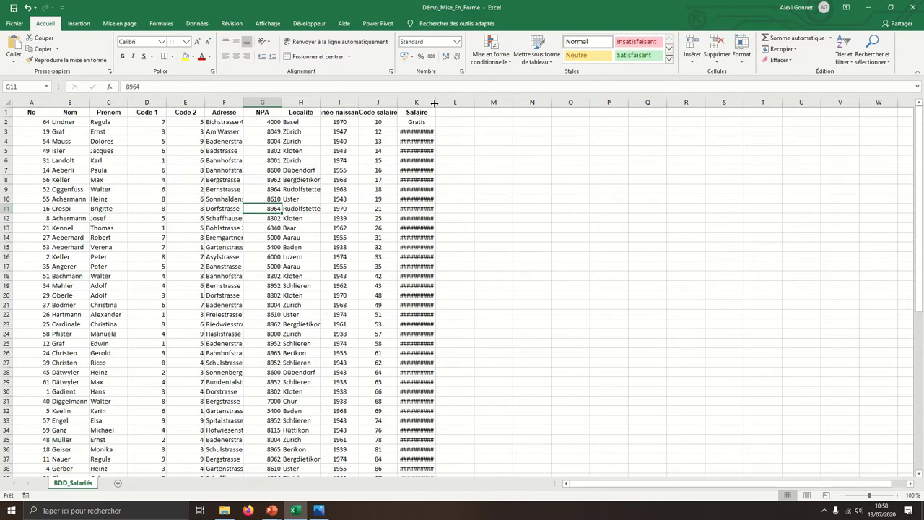
Step: Autofit column K (Salaire) and column F (Adresse) so amounts like SFr. 50 000,00 show
double_click(435, 104)
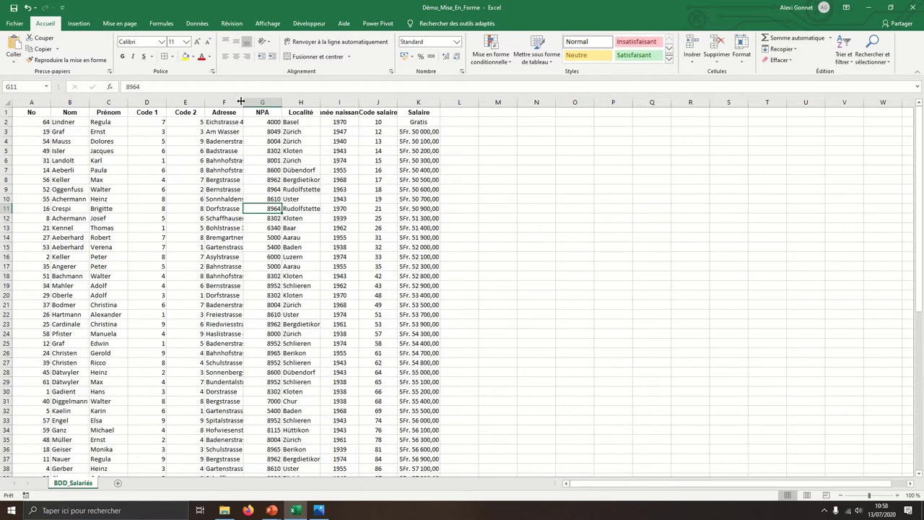
click(240, 122)
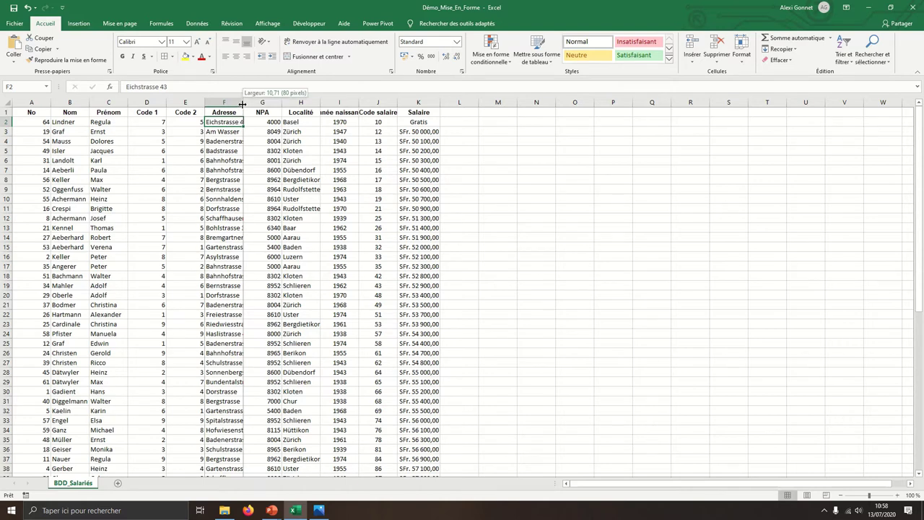
double_click(243, 104)
click(274, 179)
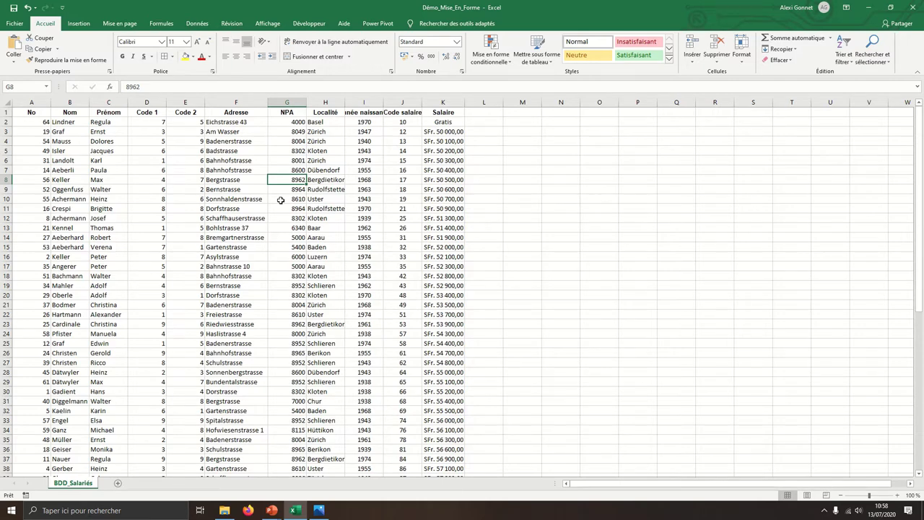
mouse_move(40, 112)
mouse_down()
mouse_move(390, 320)
mouse_move(455, 474)
mouse_up()
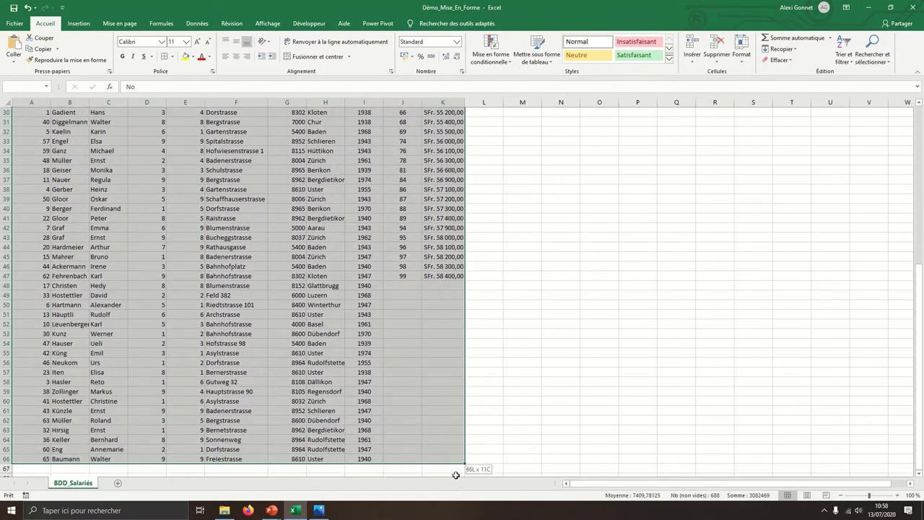
Step: Format A1:K66 in Arial, remove the trial yellow fill, and centre every cell's contents
drag(456, 474, 455, 469)
scroll(377, 265, up, 9)
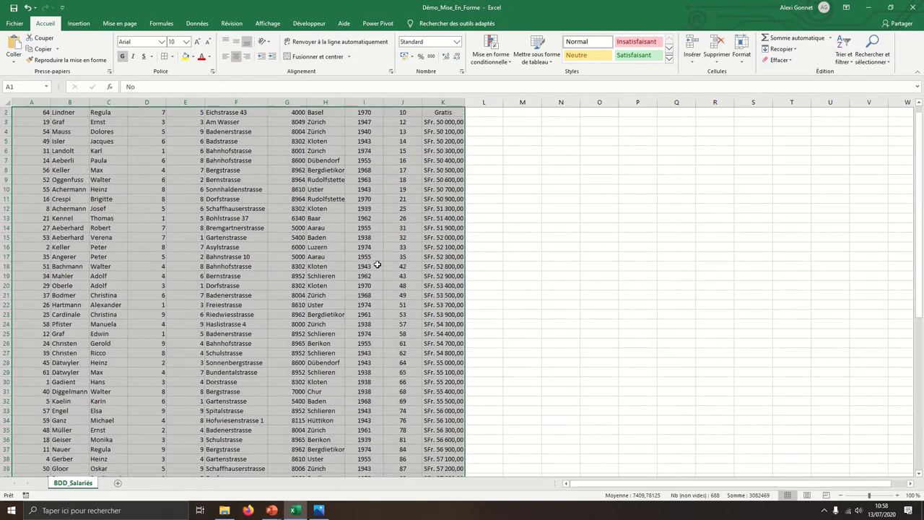
scroll(376, 265, up, 1)
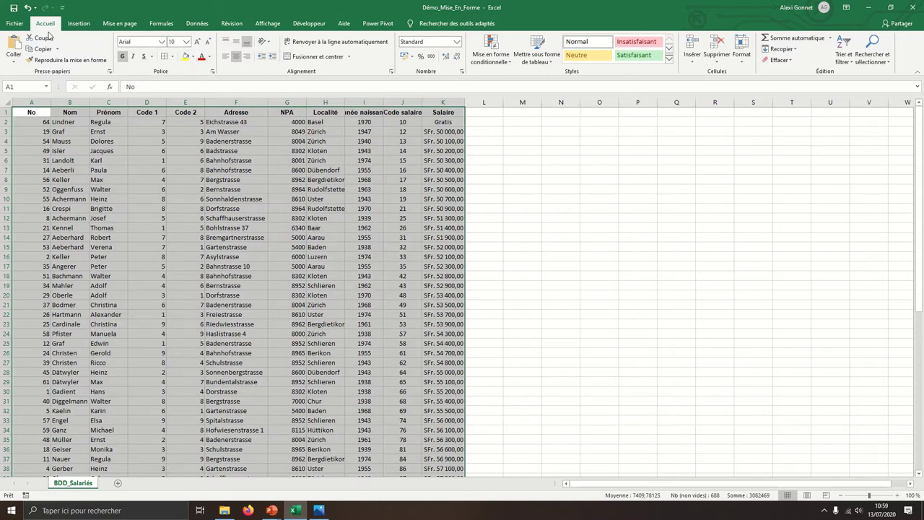
click(162, 41)
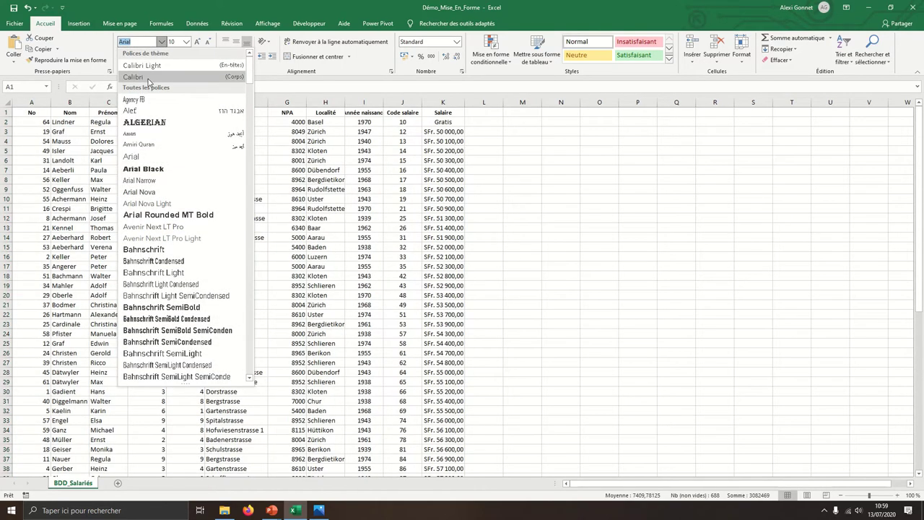
click(148, 159)
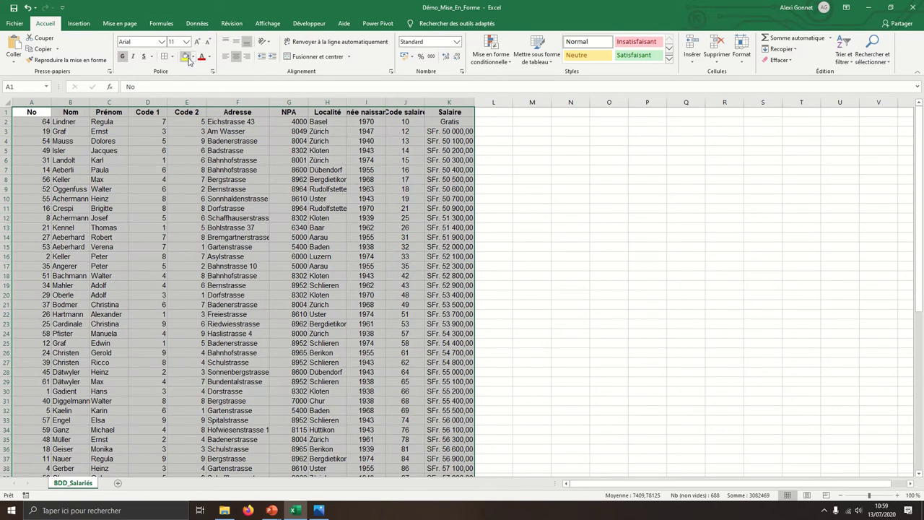
click(186, 57)
click(192, 57)
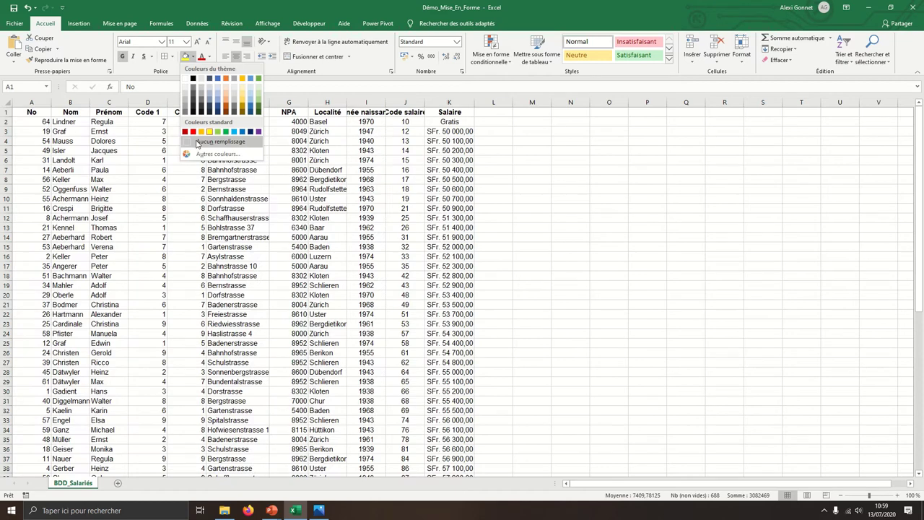
click(209, 142)
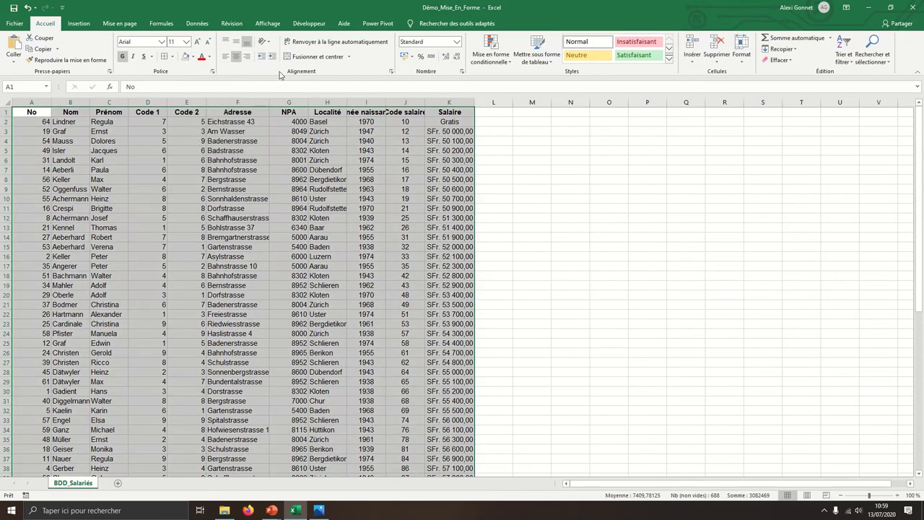
click(225, 57)
click(235, 59)
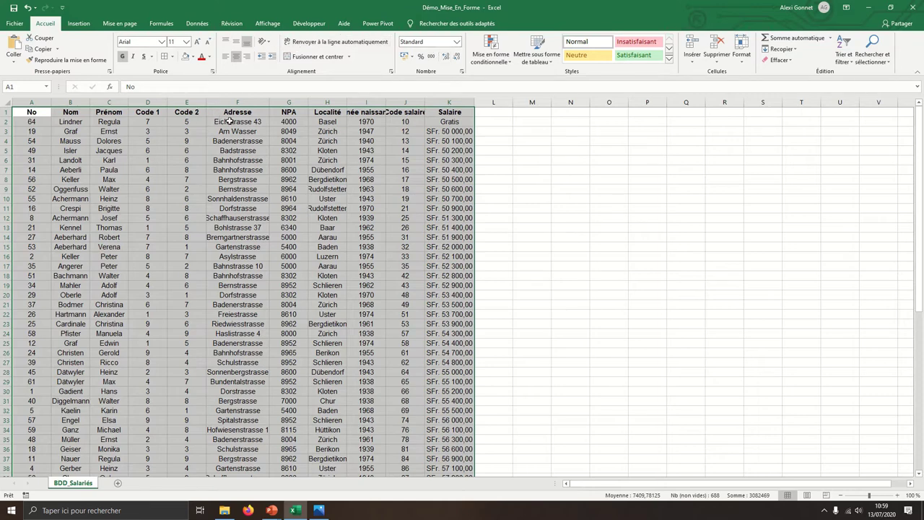
Step: Widen column I for Année naissance and autofit Localité to fit names like Rudolfstetten
click(235, 191)
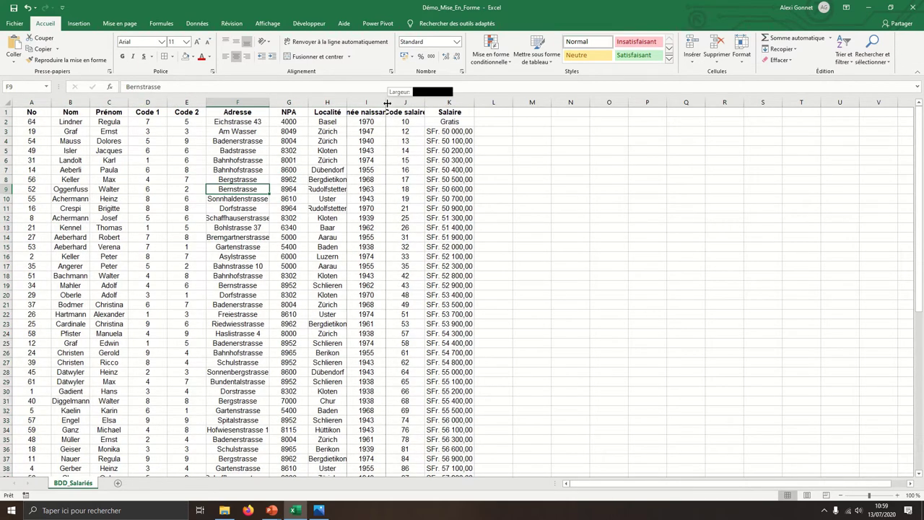
drag(387, 104, 455, 104)
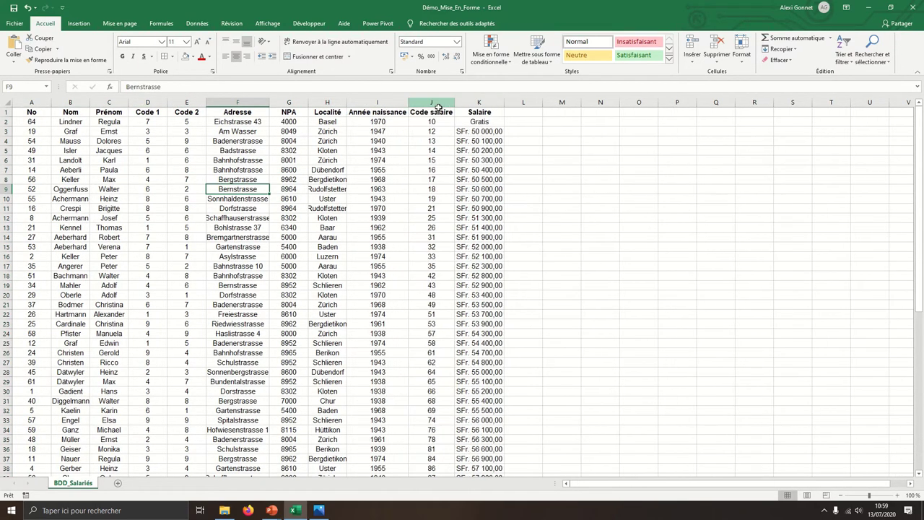
double_click(347, 102)
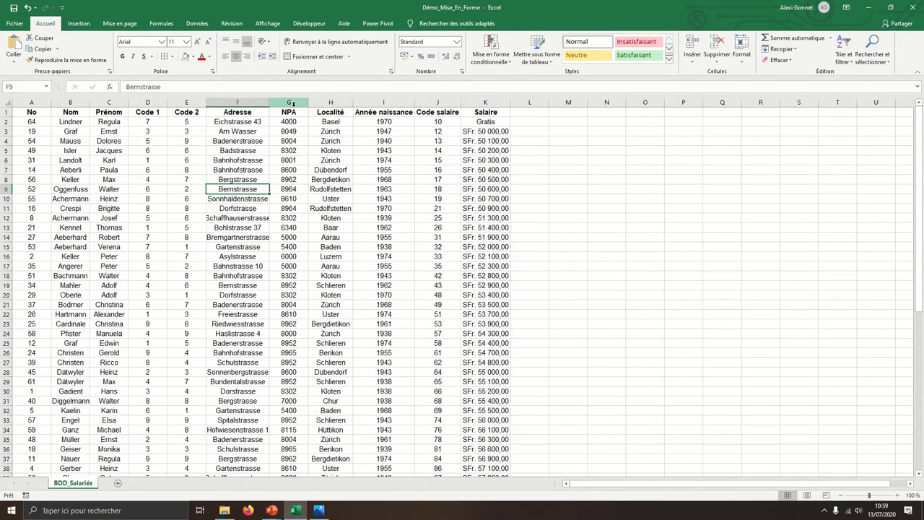
drag(289, 113, 302, 470)
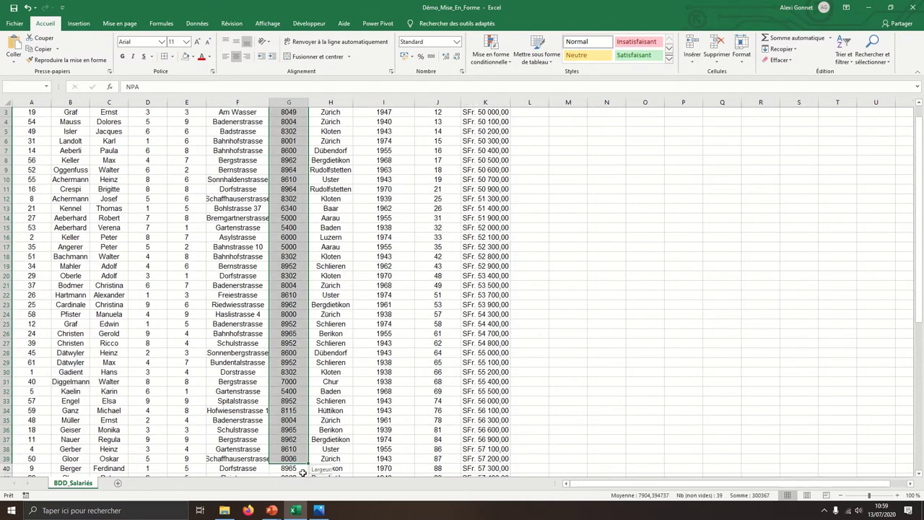
Step: Select the entire NPA column G
click(289, 101)
scroll(293, 155, up, 1)
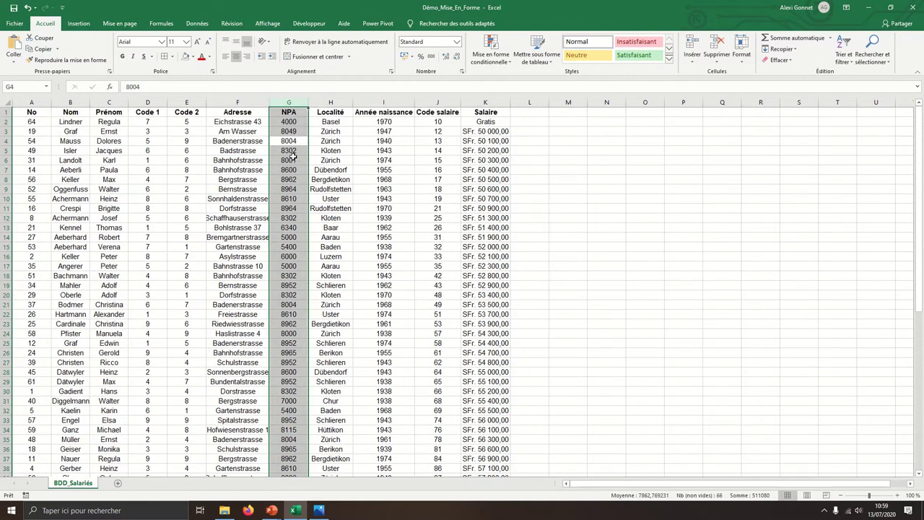
drag(292, 116, 296, 166)
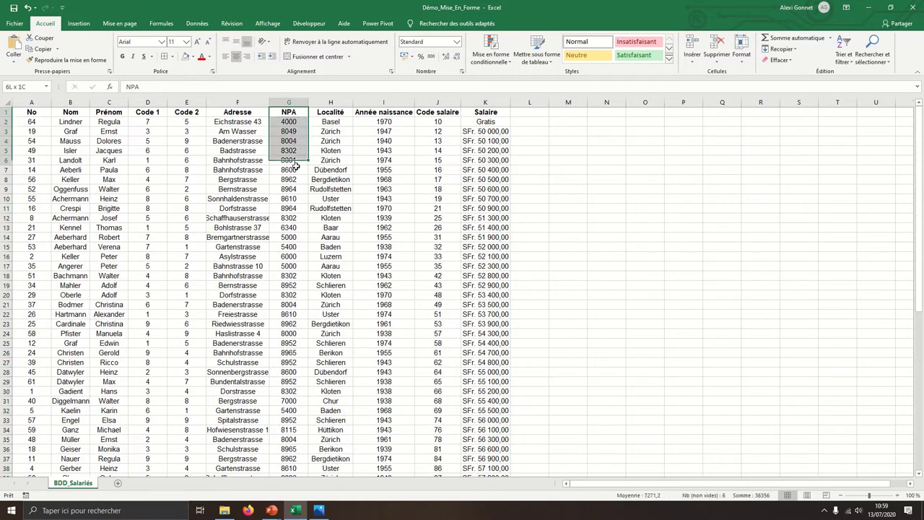
drag(296, 166, 296, 418)
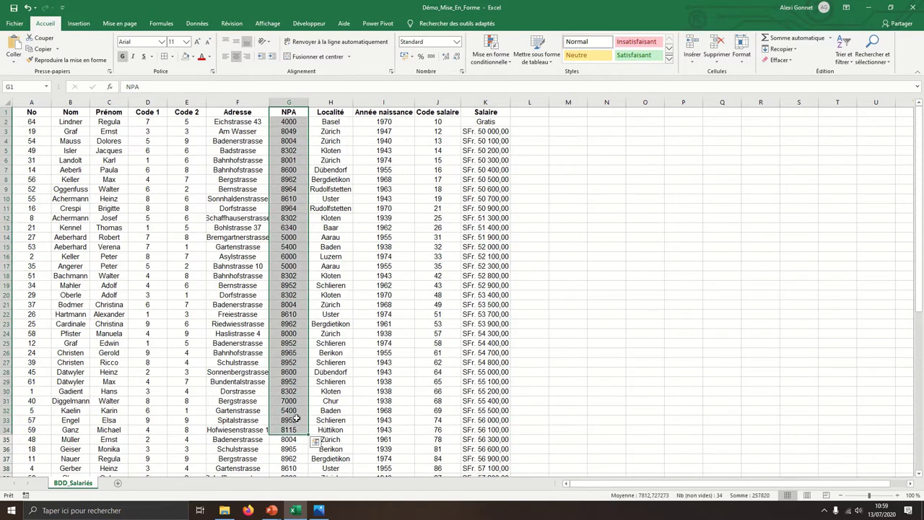
click(278, 122)
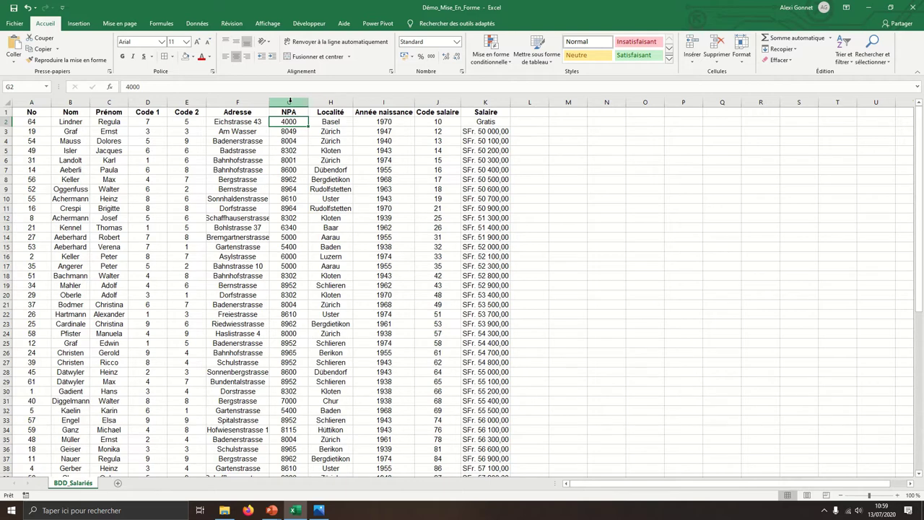
click(290, 101)
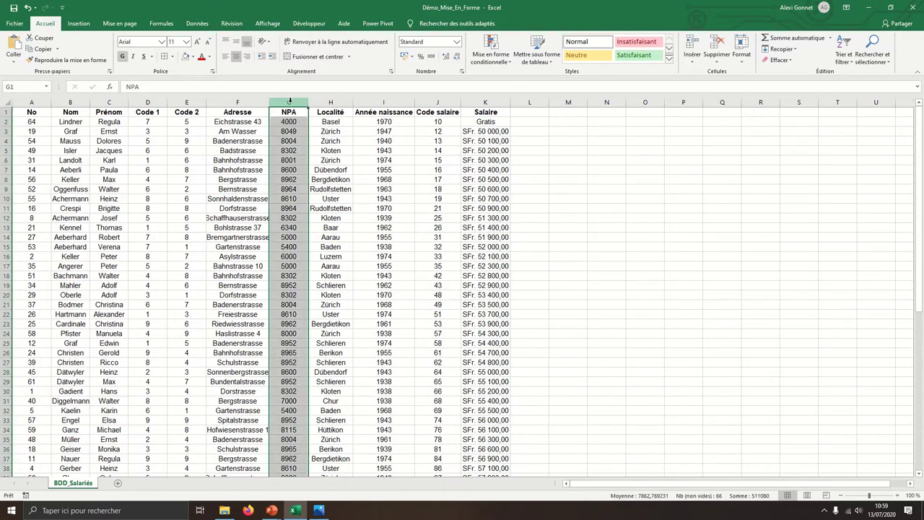
Step: Format the NPA postcodes as numbers with no decimals and a thousands separator
right_click(288, 113)
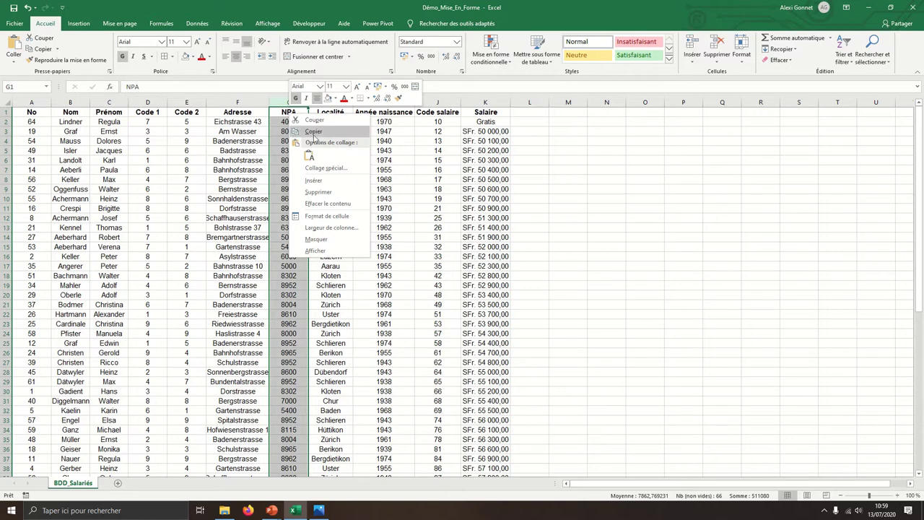
click(356, 219)
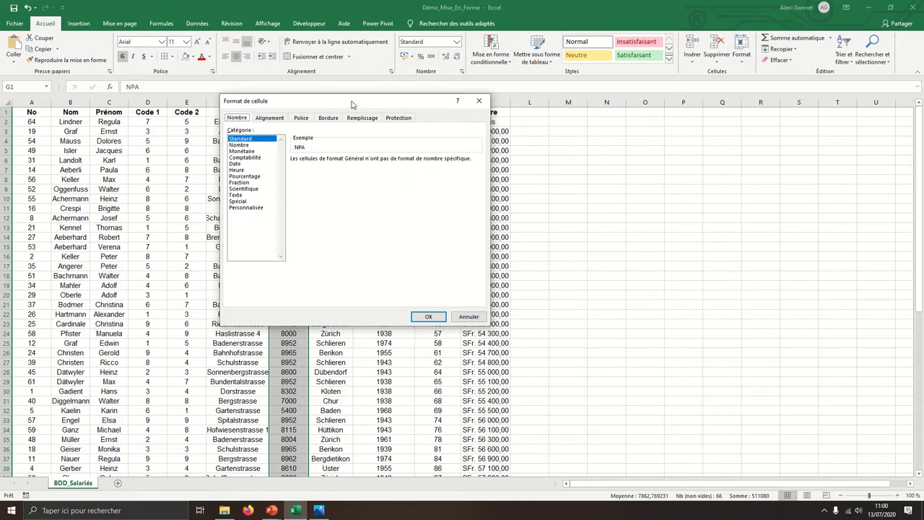
drag(352, 103, 576, 125)
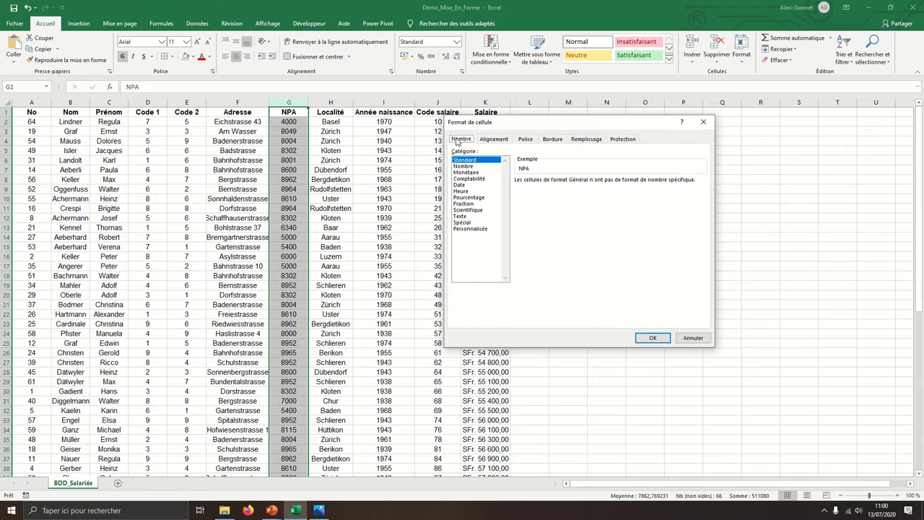
click(475, 167)
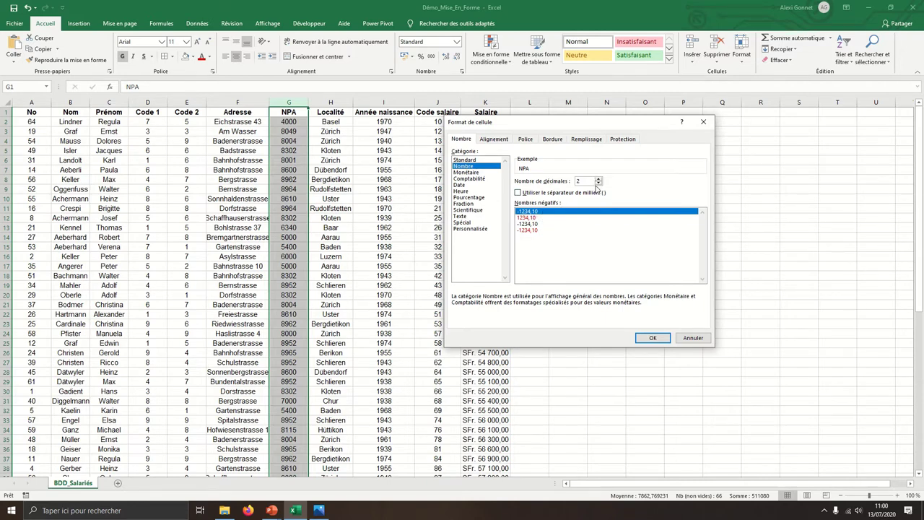
click(597, 184)
click(582, 193)
click(652, 337)
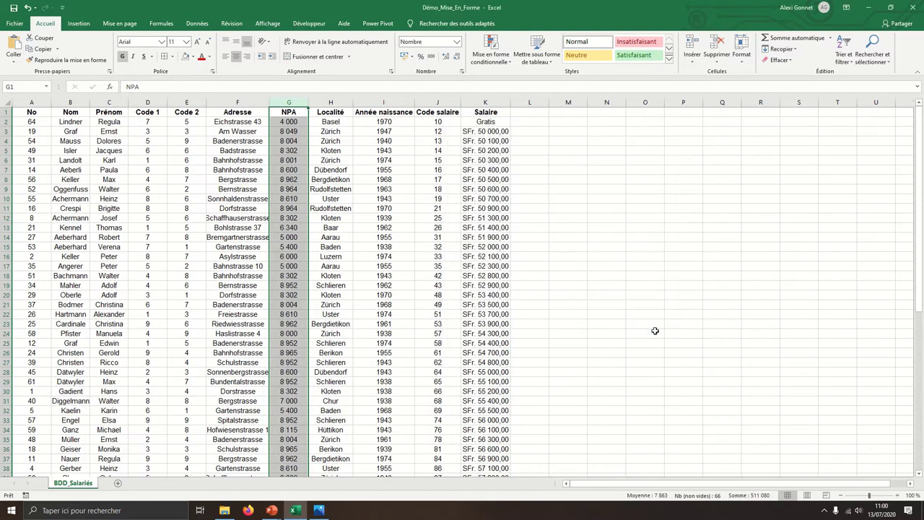
click(334, 182)
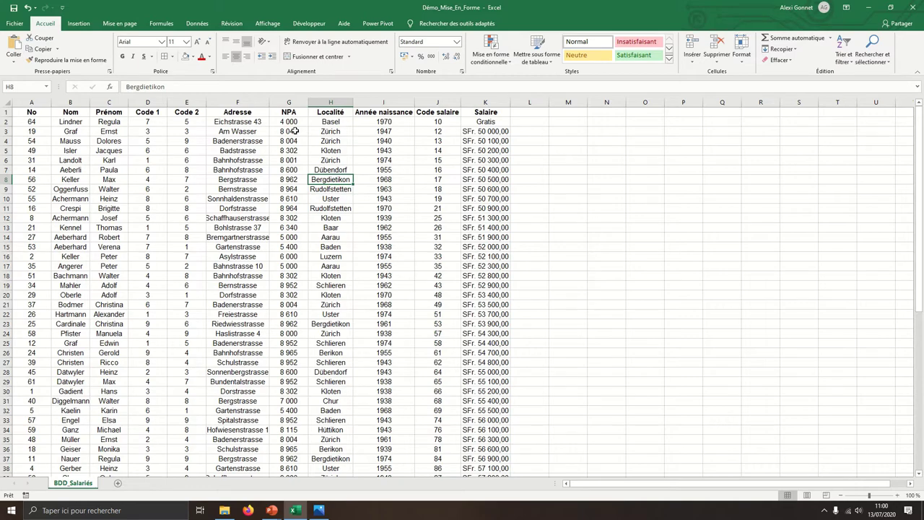
mouse_move(13, 112)
mouse_down()
mouse_move(478, 517)
mouse_move(482, 459)
mouse_up()
scroll(433, 376, up, 10)
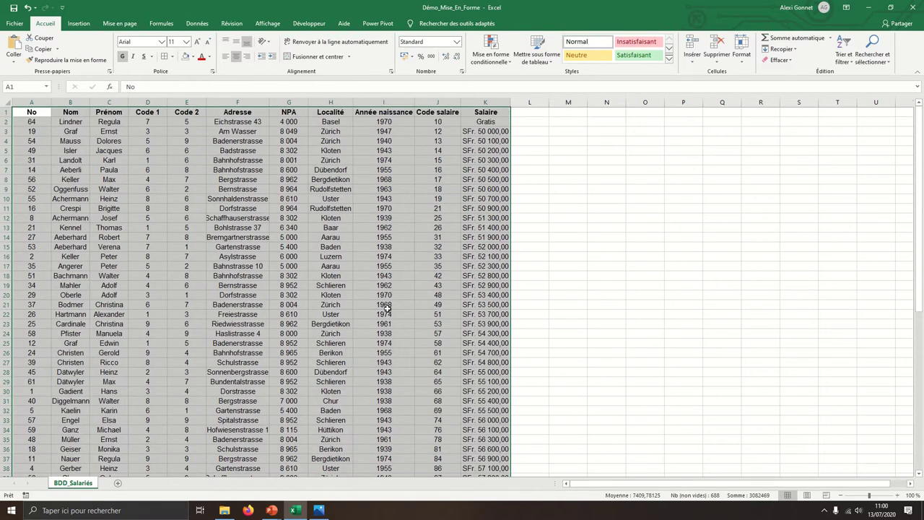
right_click(254, 195)
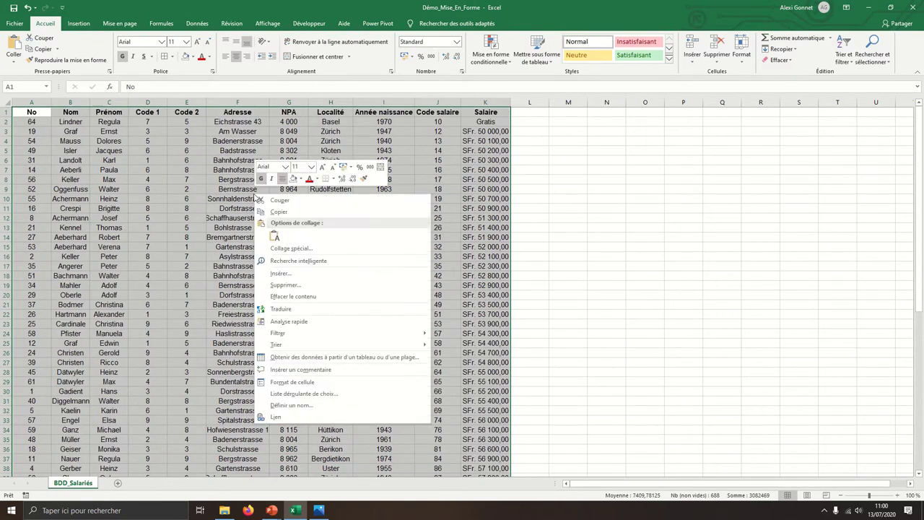
click(291, 383)
click(204, 285)
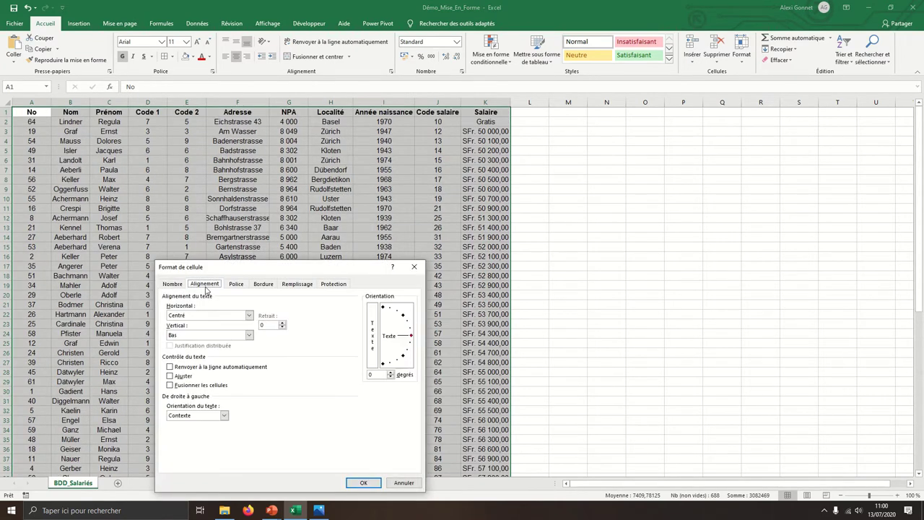
drag(249, 268, 520, 190)
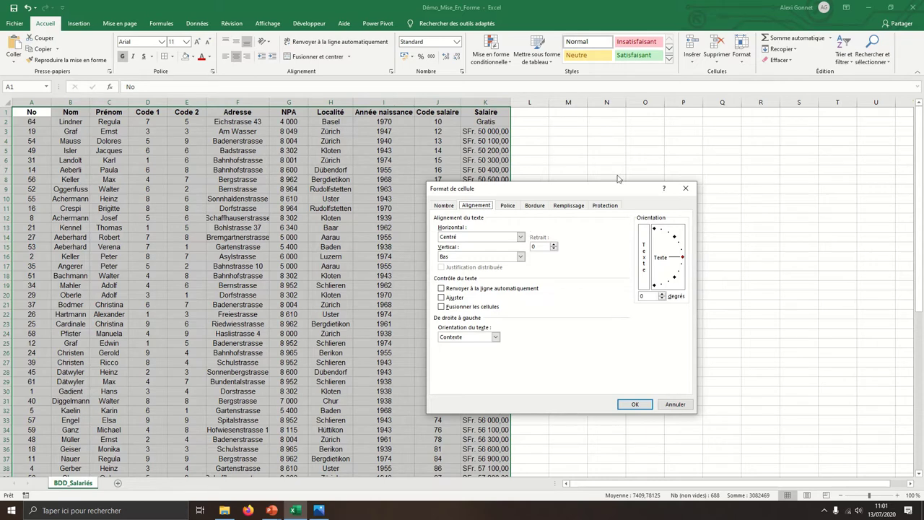
click(665, 298)
click(665, 297)
click(662, 300)
click(663, 300)
click(663, 294)
click(662, 300)
text(45)
click(634, 404)
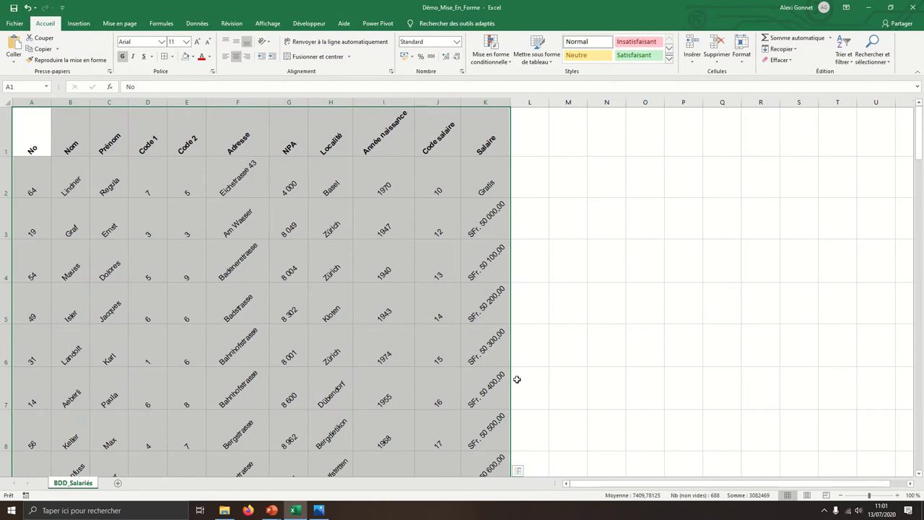
key(ctrl+z)
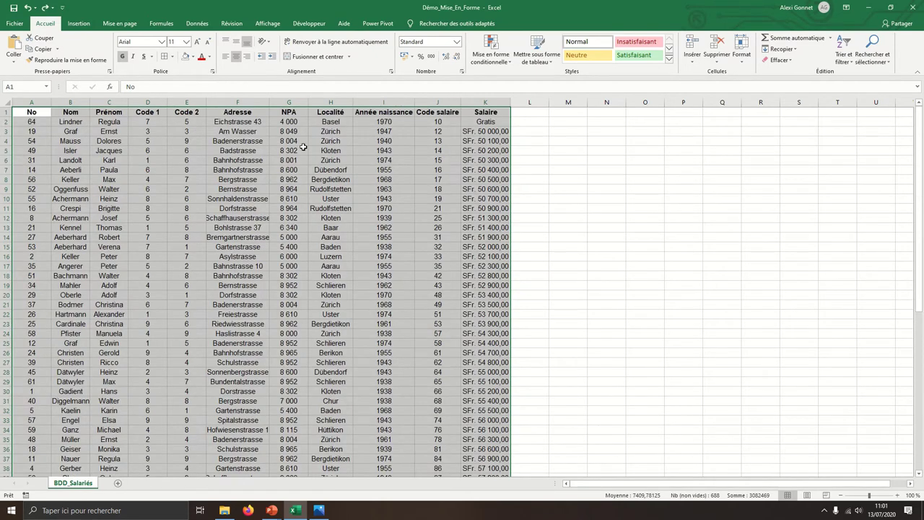
right_click(302, 145)
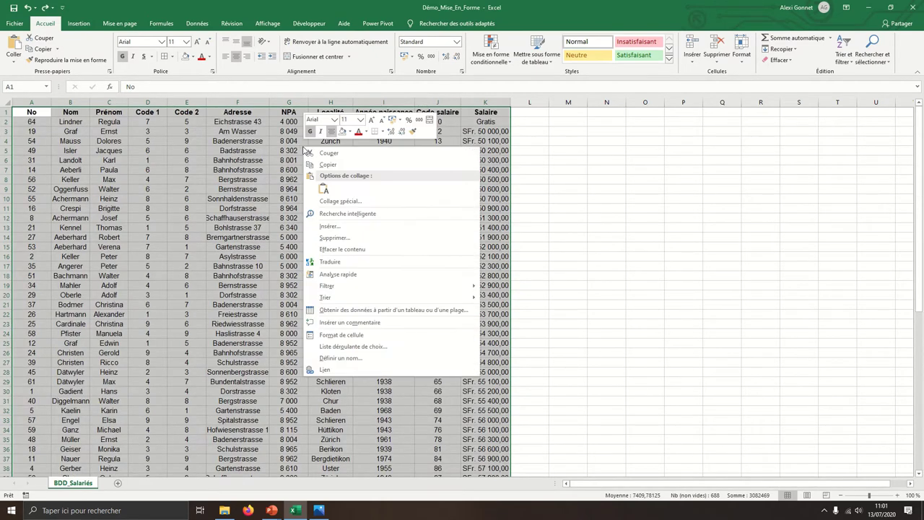
click(345, 334)
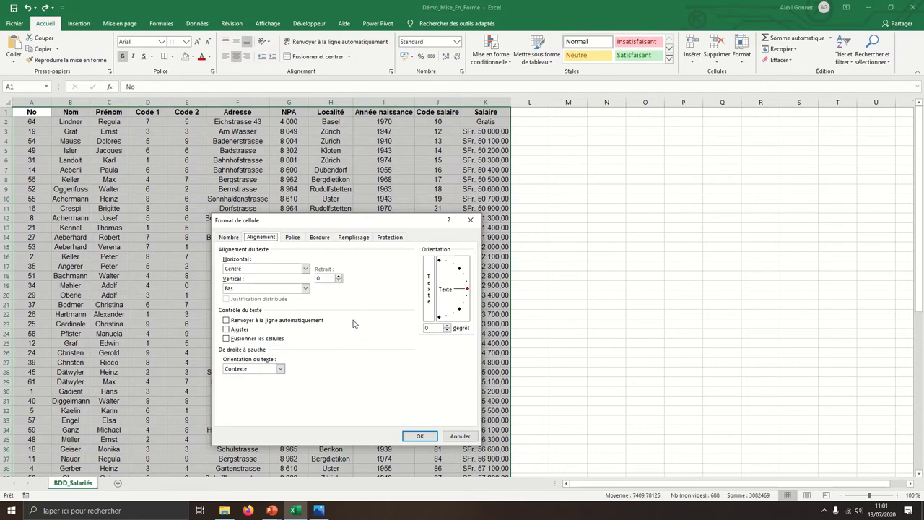
click(470, 221)
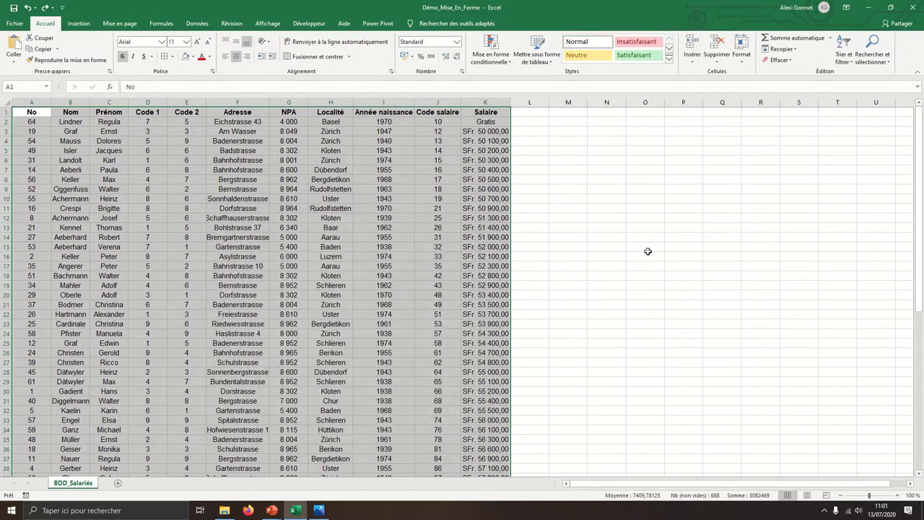
click(646, 249)
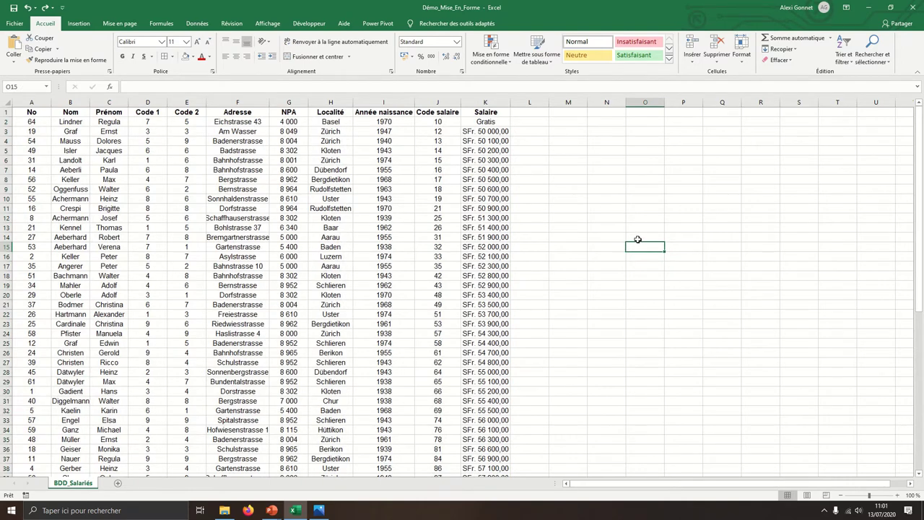
text(M.GONNET cours d')
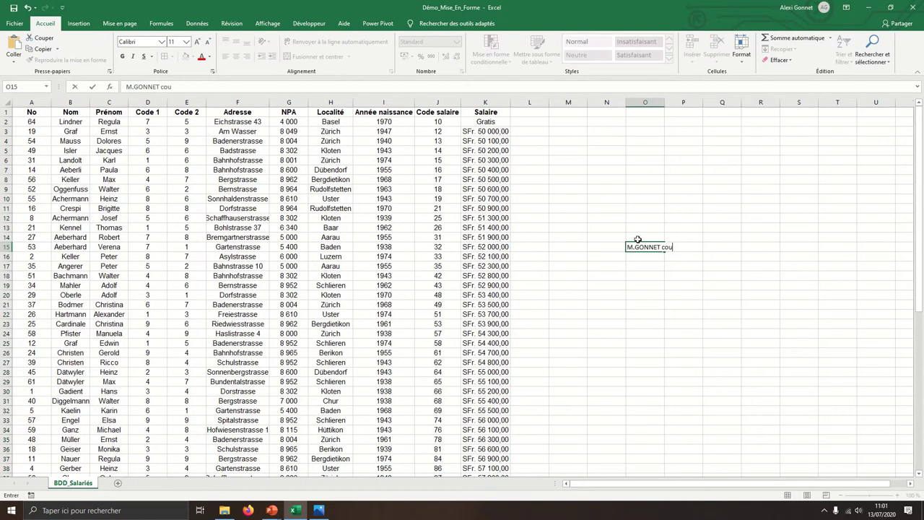
text(UE8)
key(ctrl+Return)
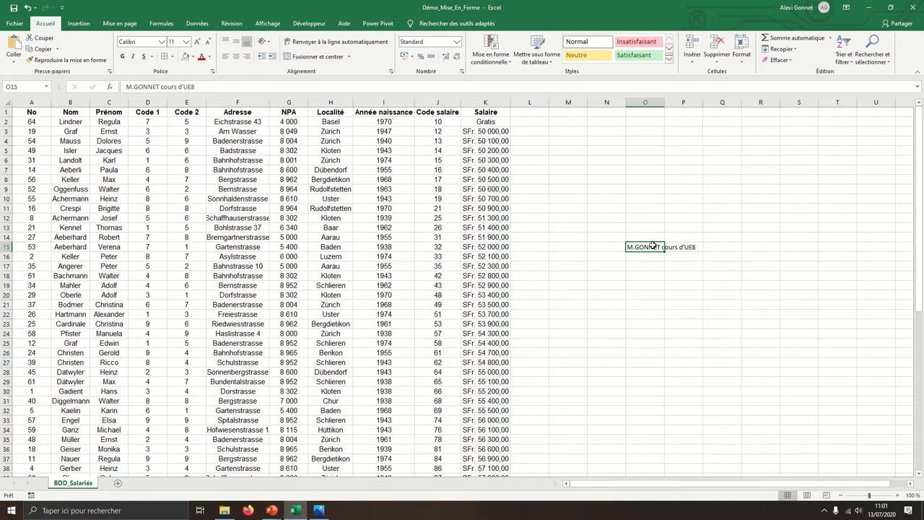
right_click(653, 246)
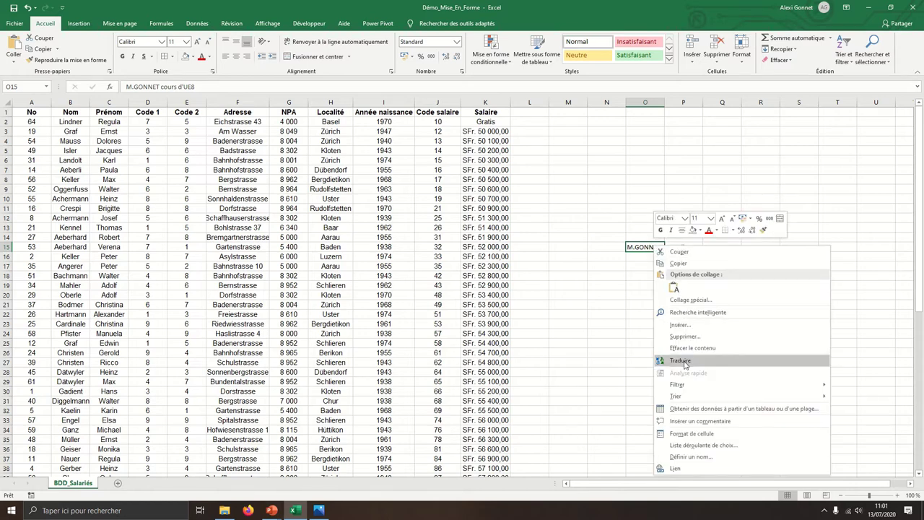
click(691, 433)
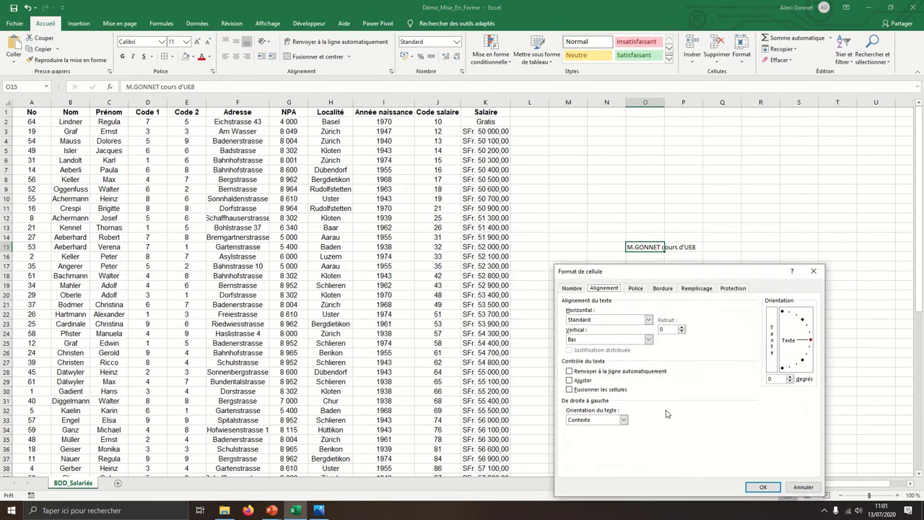
click(638, 372)
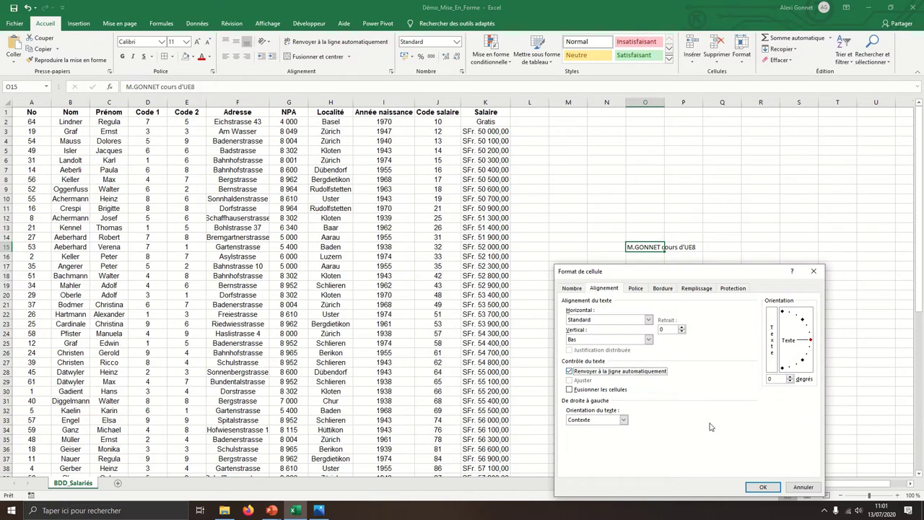
click(759, 487)
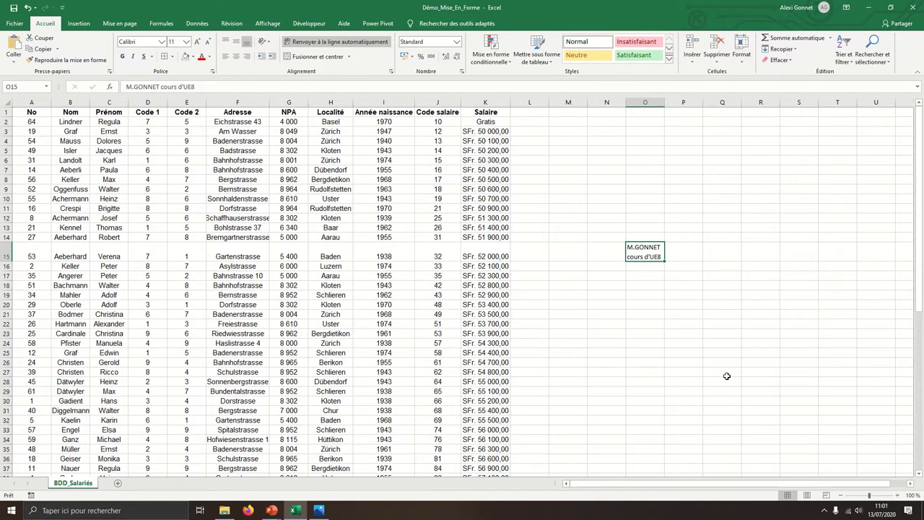
key(ctrl+z)
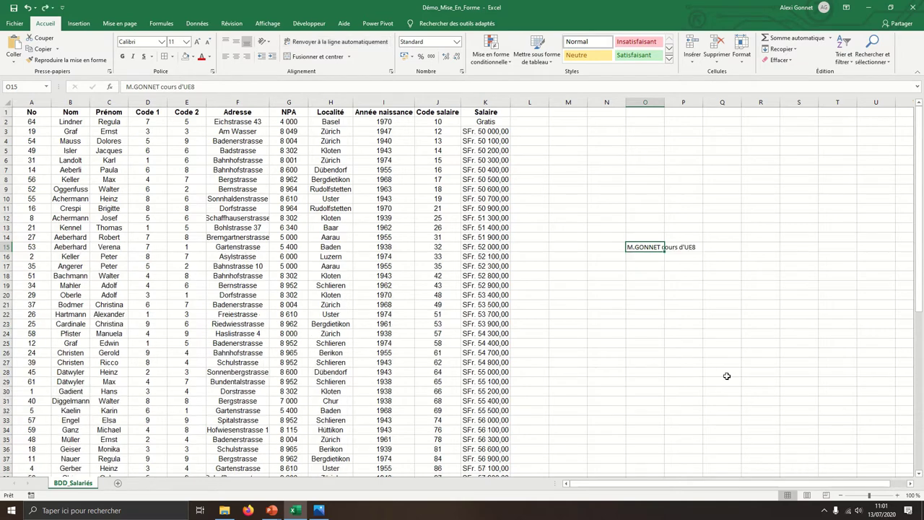
right_click(649, 247)
click(687, 436)
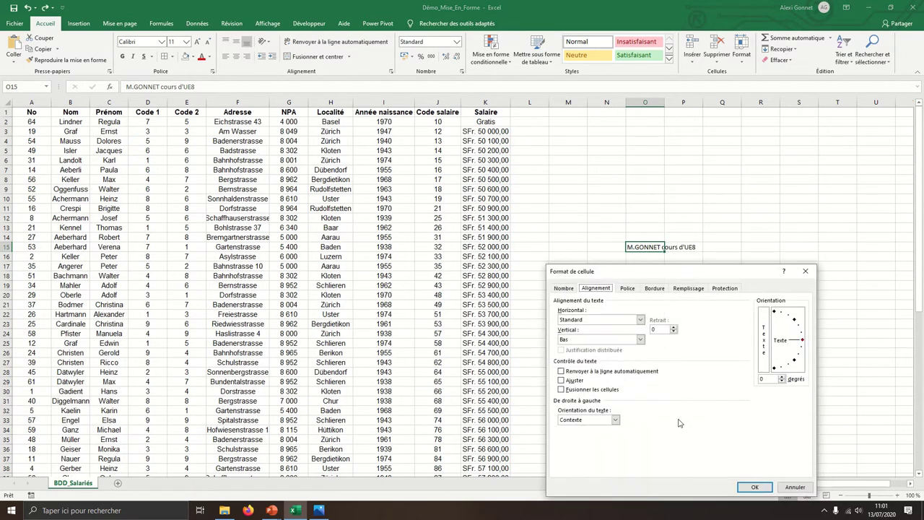
click(562, 380)
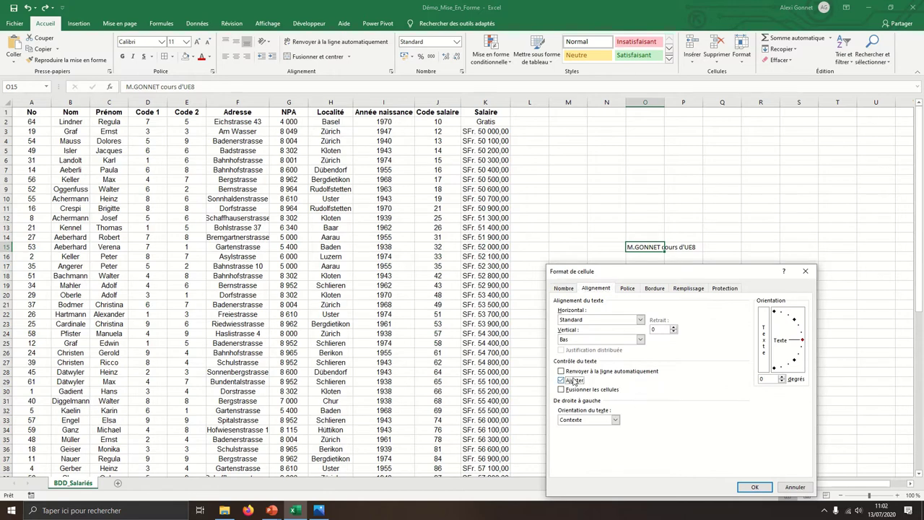
click(755, 486)
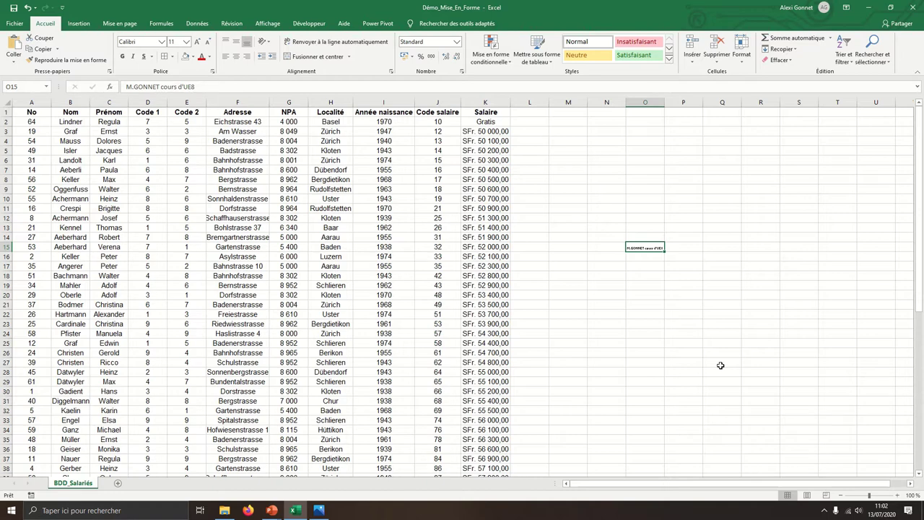
key(Delete)
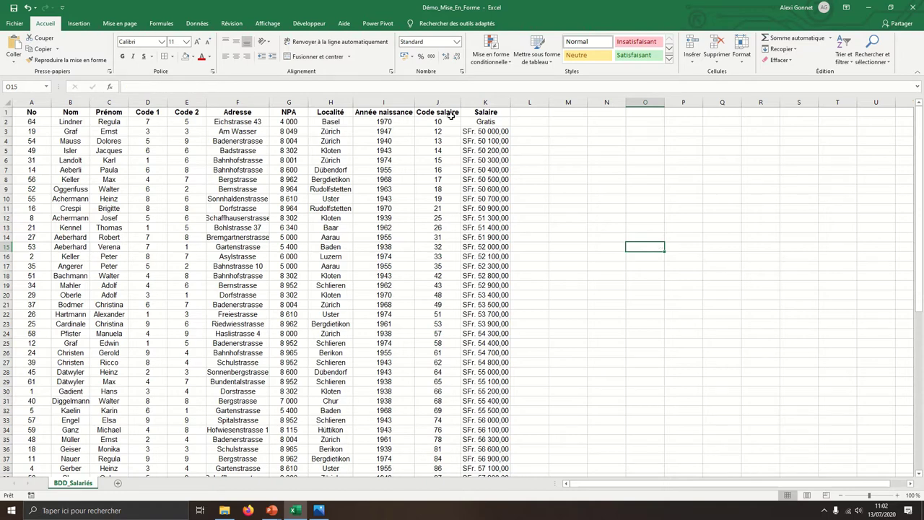
Step: Select the table A1:K66 and try the Normal style and strikethrough in Format de cellule
mouse_move(34, 111)
mouse_down()
mouse_move(477, 96)
mouse_move(473, 484)
mouse_up()
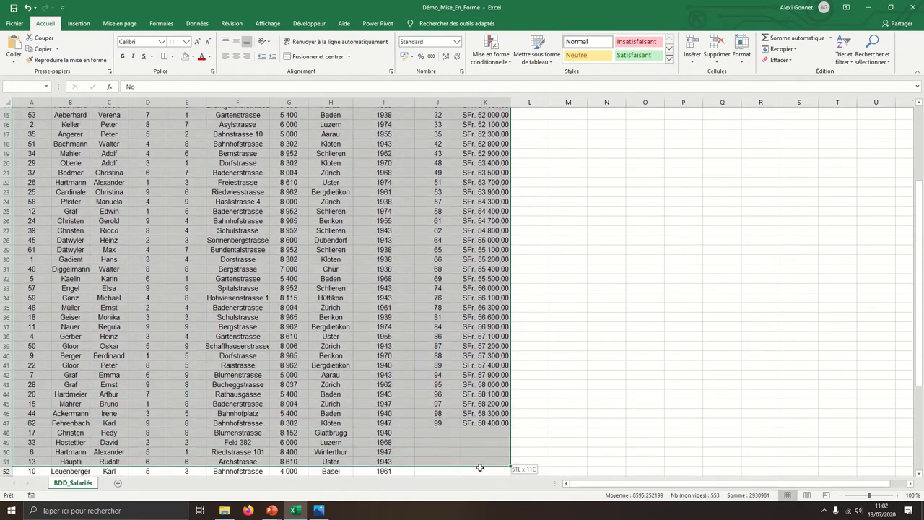
mouse_move(473, 485)
mouse_down()
mouse_move(481, 488)
mouse_move(477, 451)
mouse_up()
scroll(477, 451, up, 10)
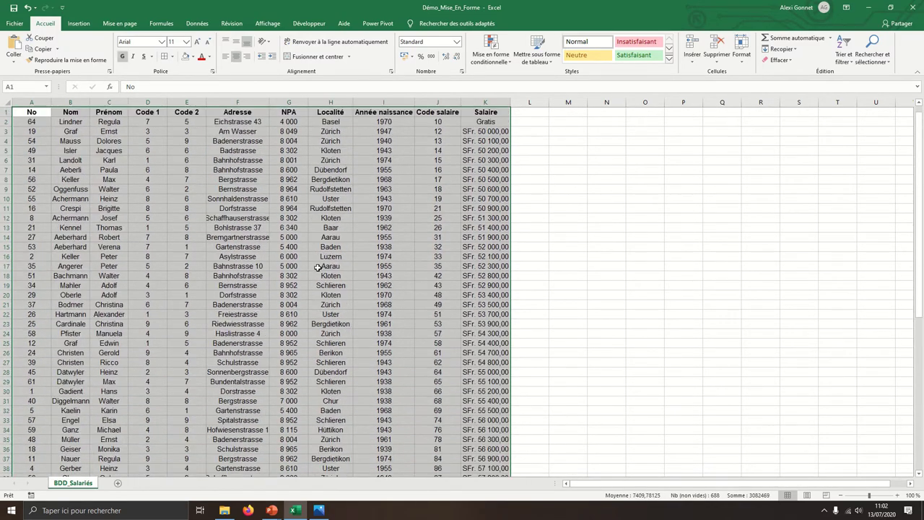
right_click(229, 184)
click(283, 371)
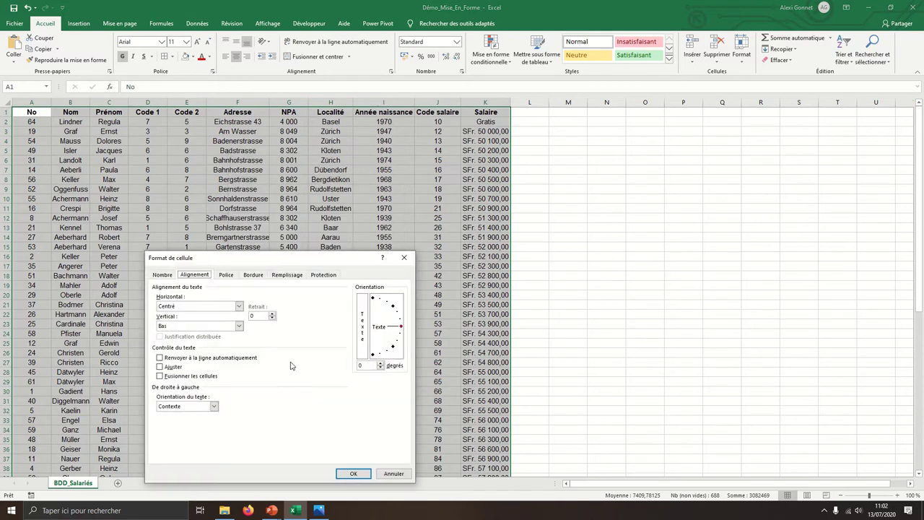
click(226, 275)
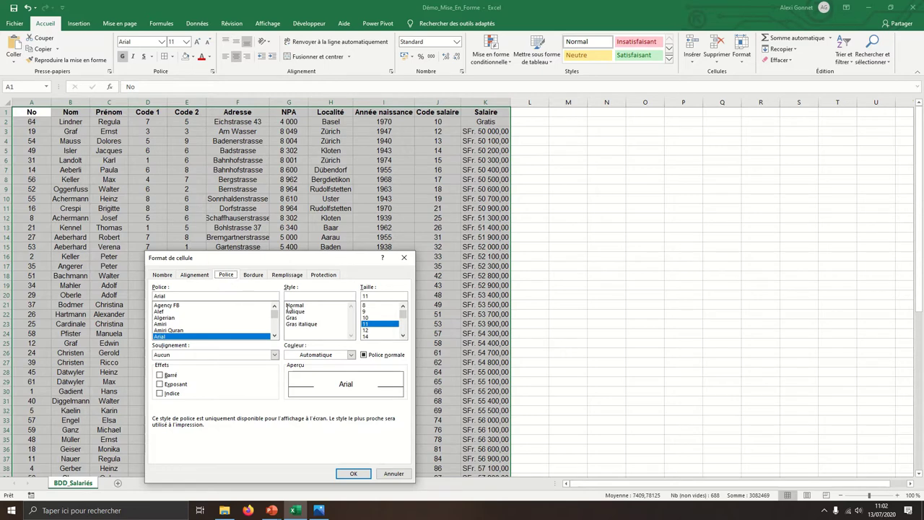
click(291, 307)
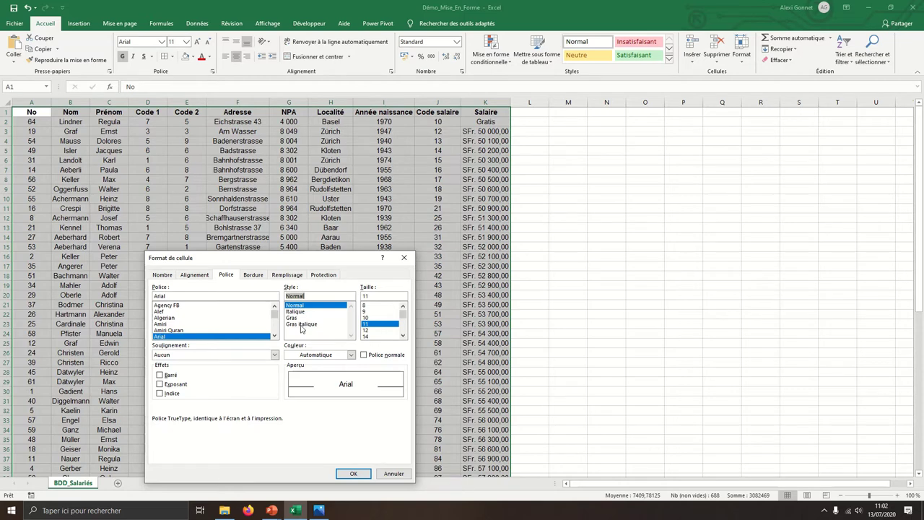
click(171, 377)
Step: Add thin outer and inner borders to every cell of the table
click(254, 276)
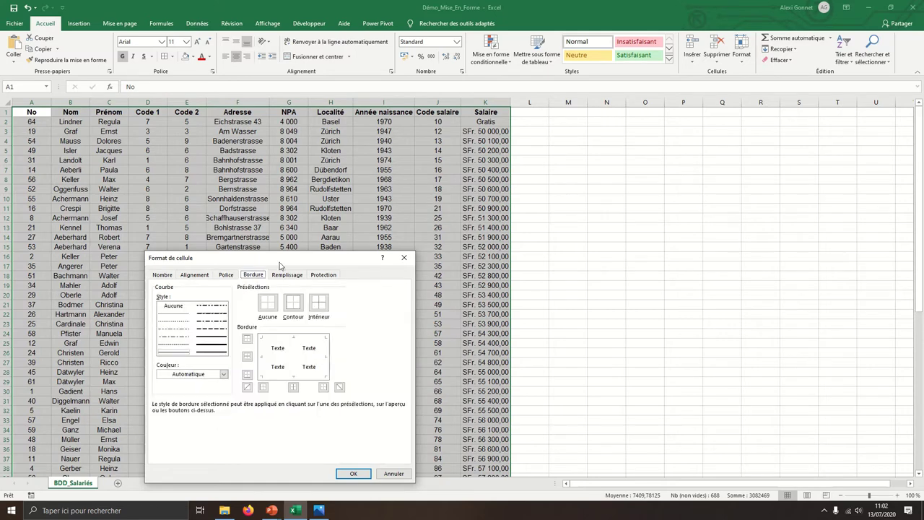
drag(281, 266, 713, 167)
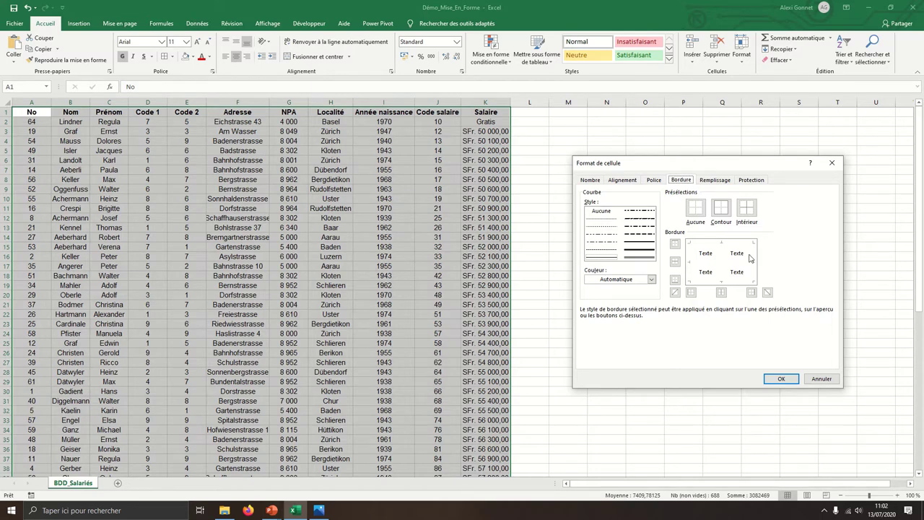
click(690, 265)
click(721, 262)
click(751, 268)
click(721, 268)
click(711, 263)
click(722, 261)
click(711, 252)
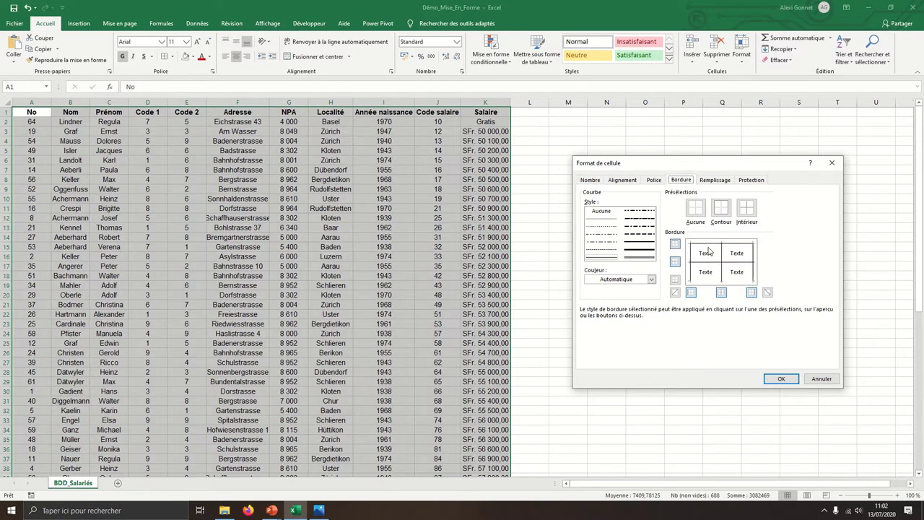
click(714, 282)
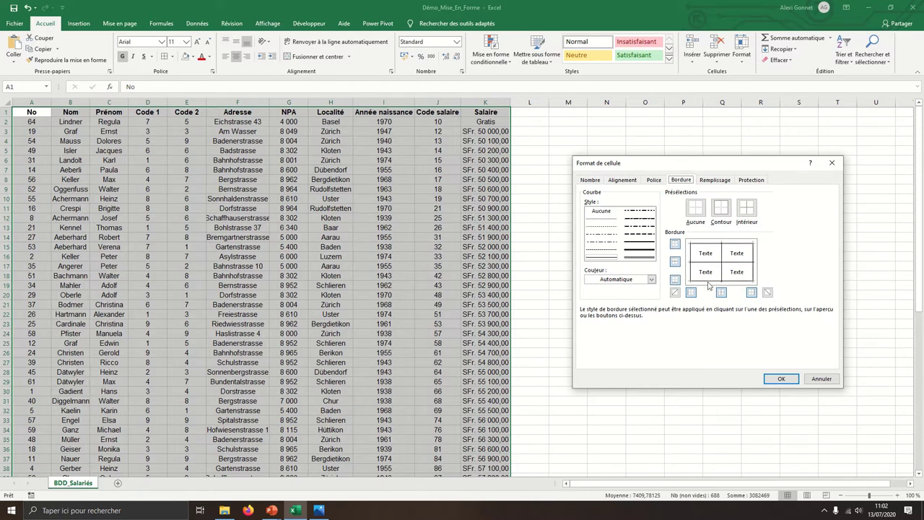
click(779, 378)
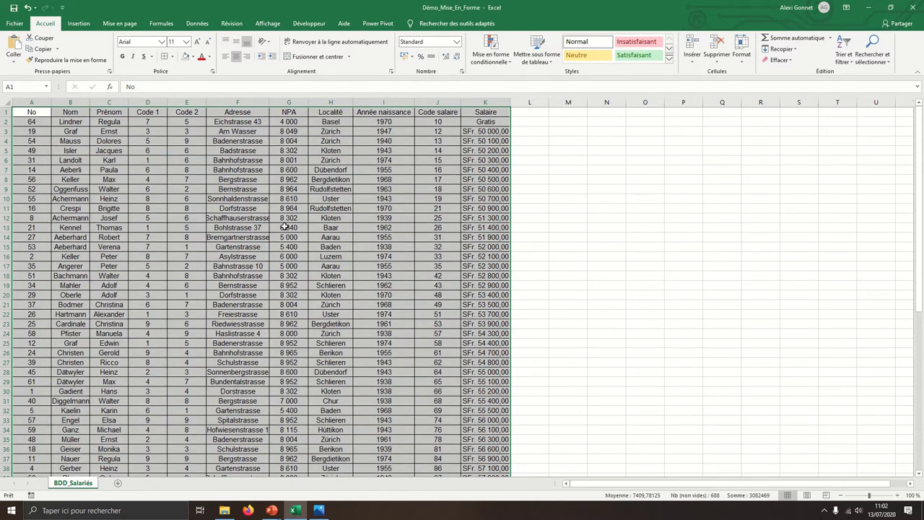
Step: Apply the thickest line style to the table's top, right and bottom edges
right_click(285, 227)
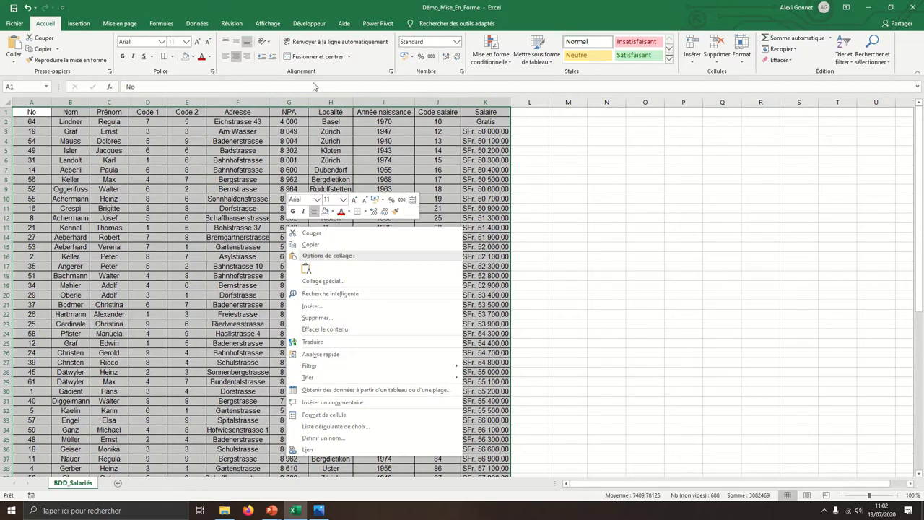
key(Escape)
click(172, 57)
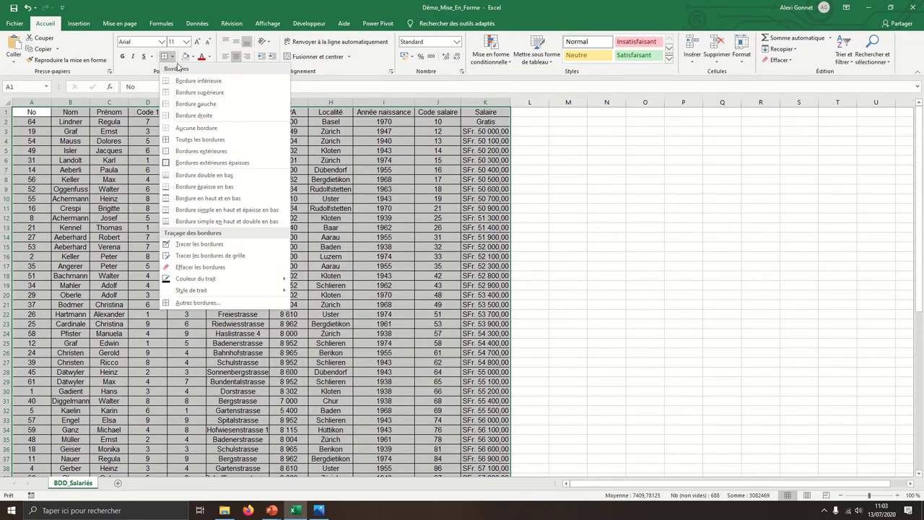
key(Escape)
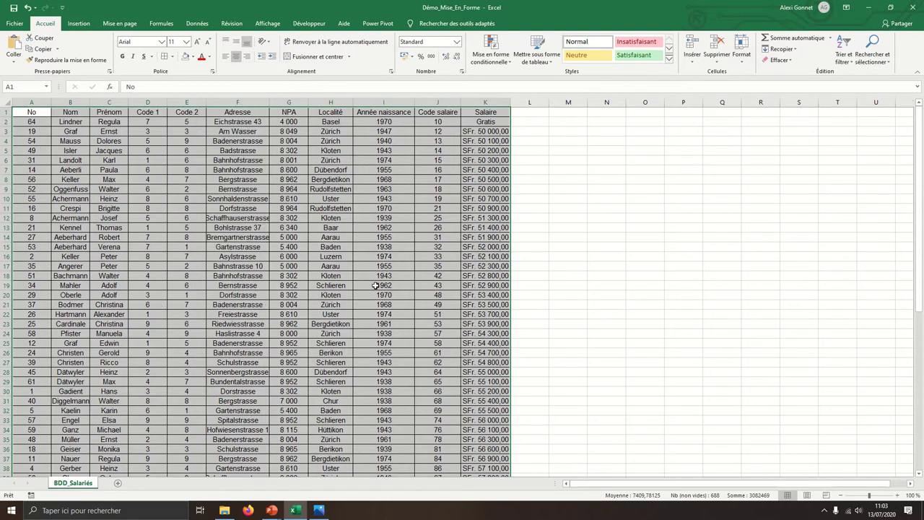
right_click(377, 288)
click(433, 244)
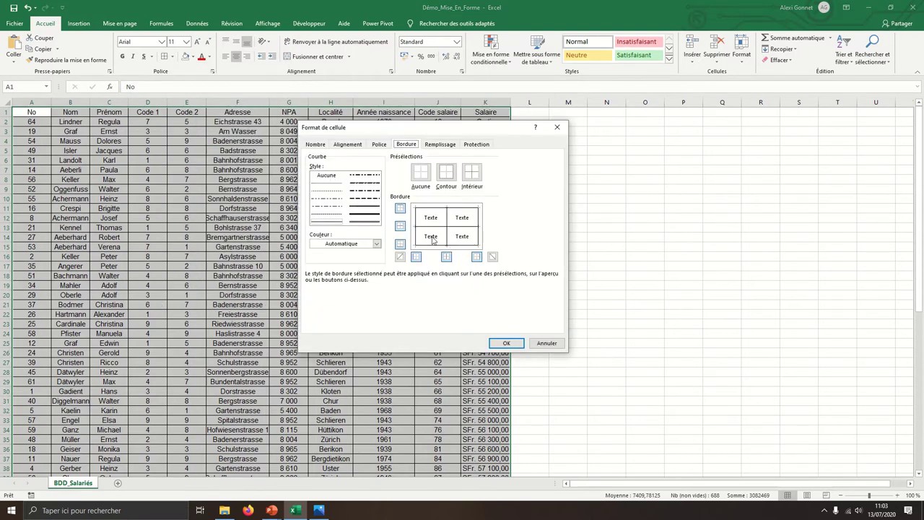
click(368, 215)
click(373, 220)
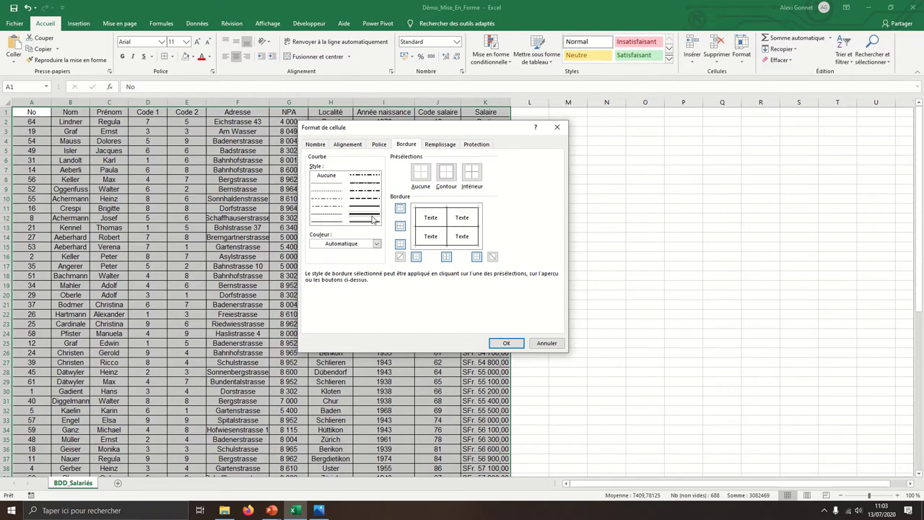
click(433, 210)
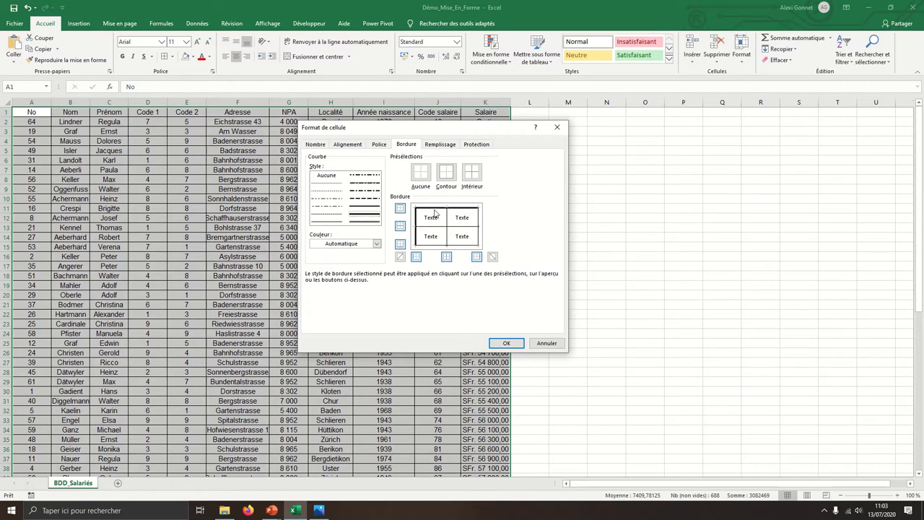
click(479, 232)
click(461, 246)
click(506, 343)
click(525, 293)
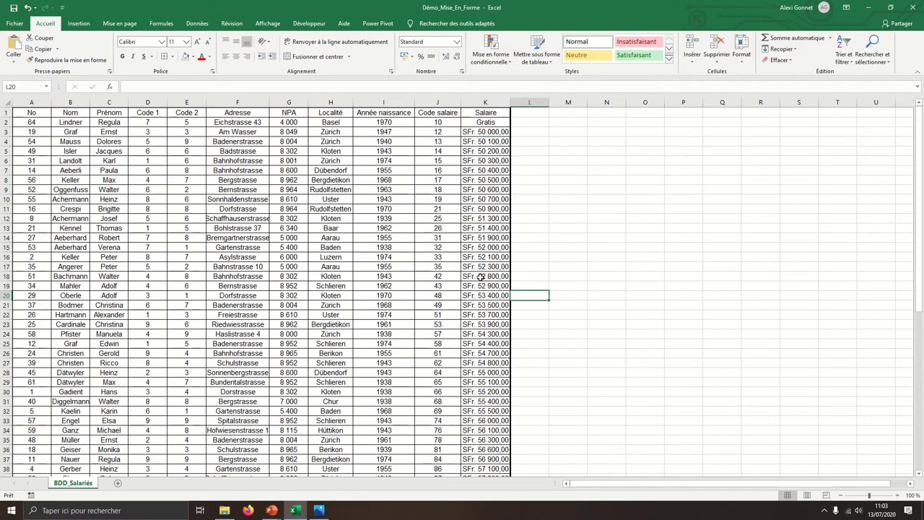
Step: Drag from K66 up to A1 to select the whole table, then scroll back up
scroll(481, 277, down, 4)
scroll(481, 281, down, 5)
scroll(471, 296, down, 4)
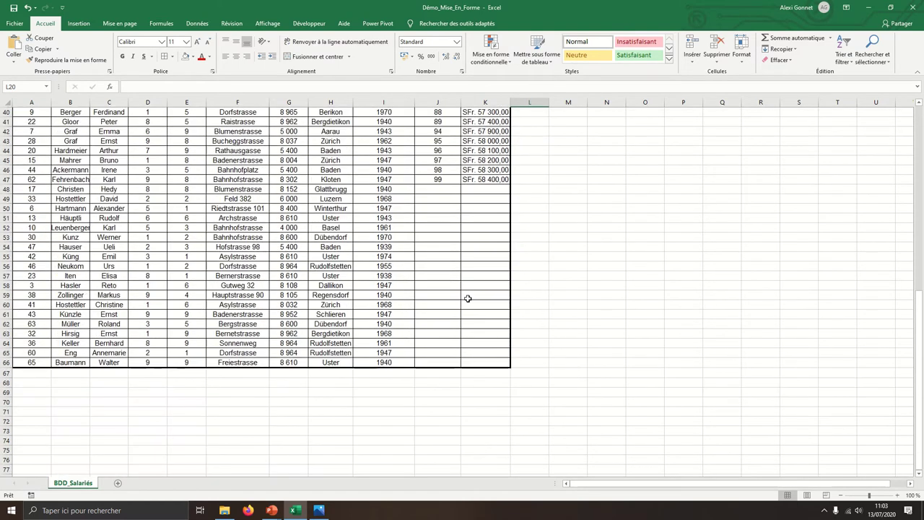
drag(485, 361, 62, 58)
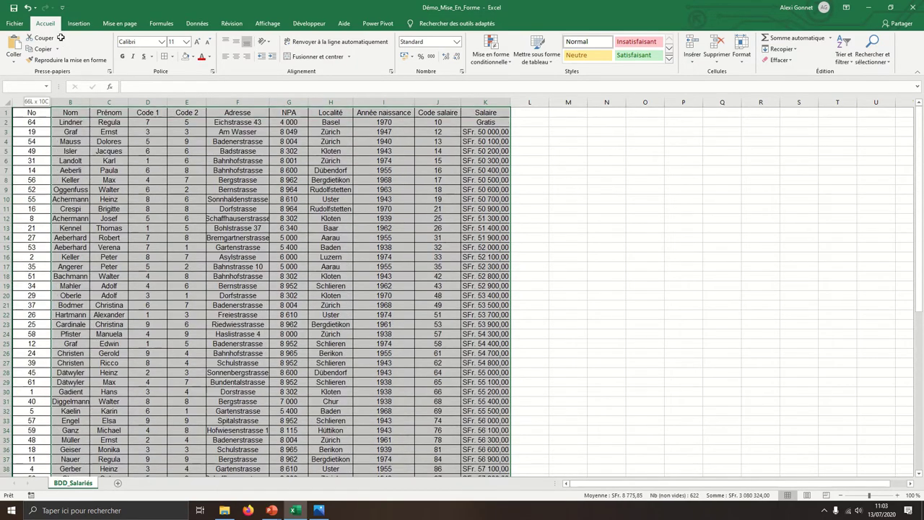
drag(62, 58, 61, 41)
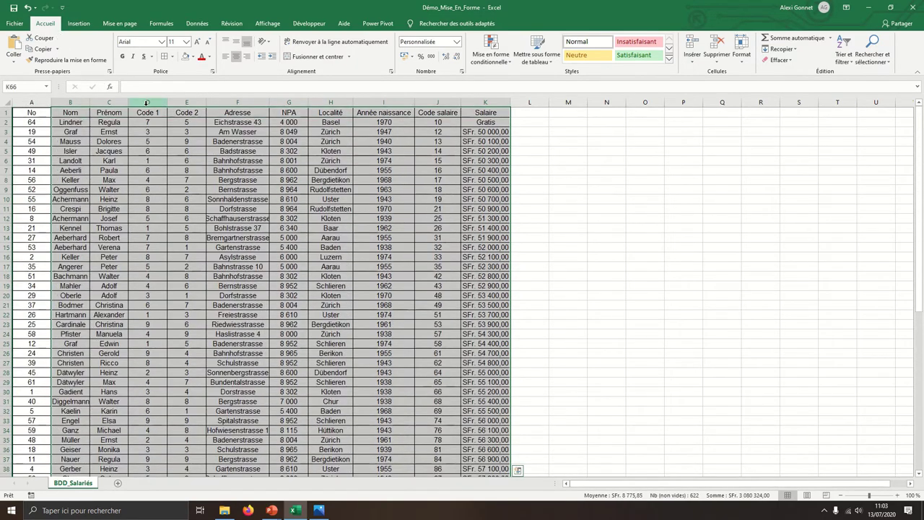
drag(32, 115, 492, 451)
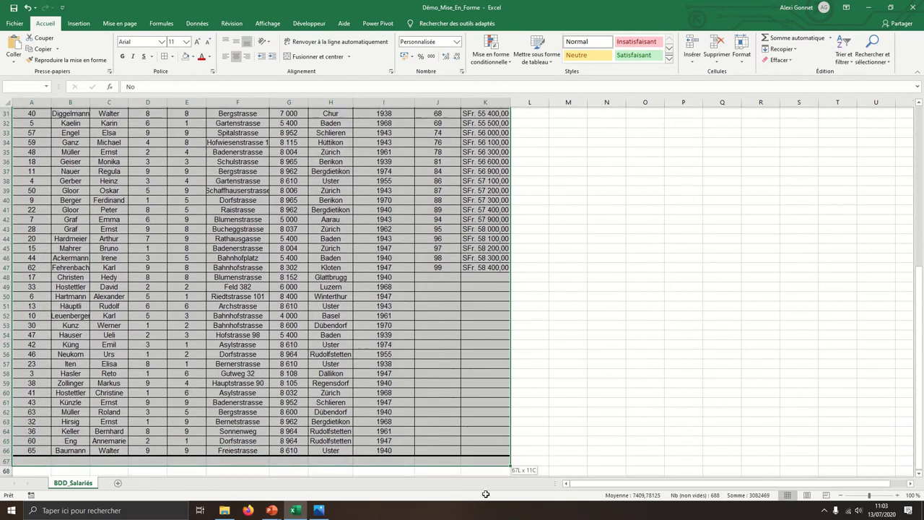
scroll(433, 405, up, 10)
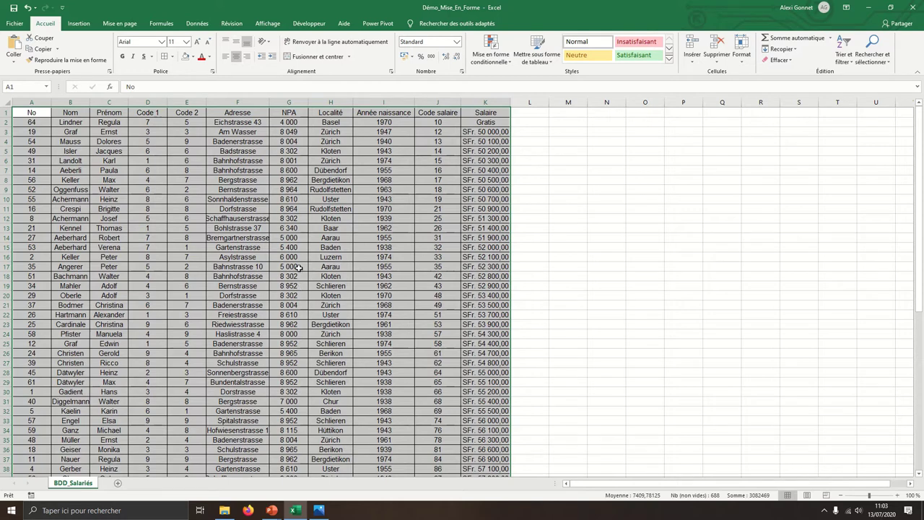
right_click(298, 267)
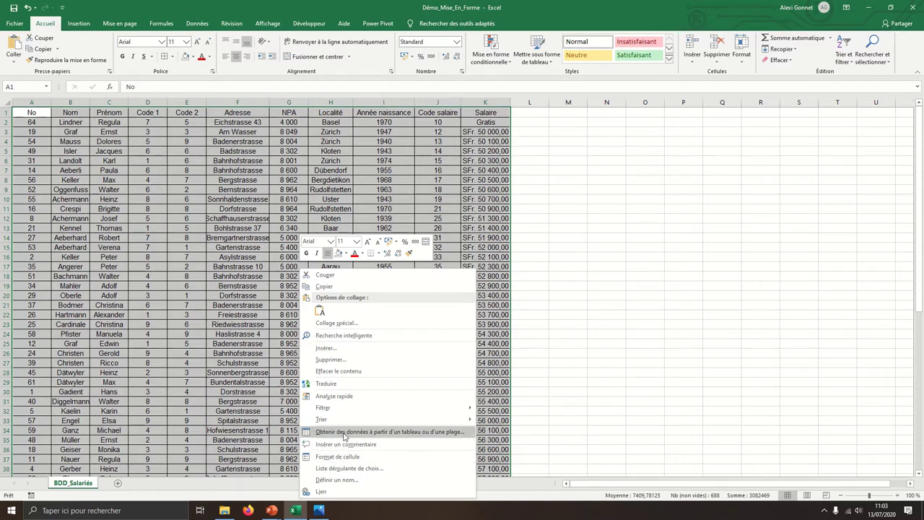
click(344, 456)
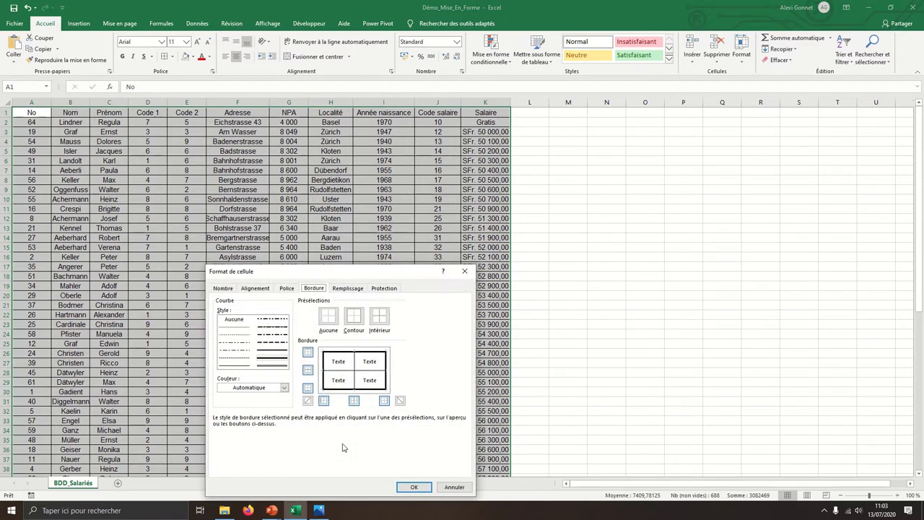
mouse_move(351, 278)
mouse_down()
mouse_move(448, 250)
mouse_move(473, 230)
mouse_up()
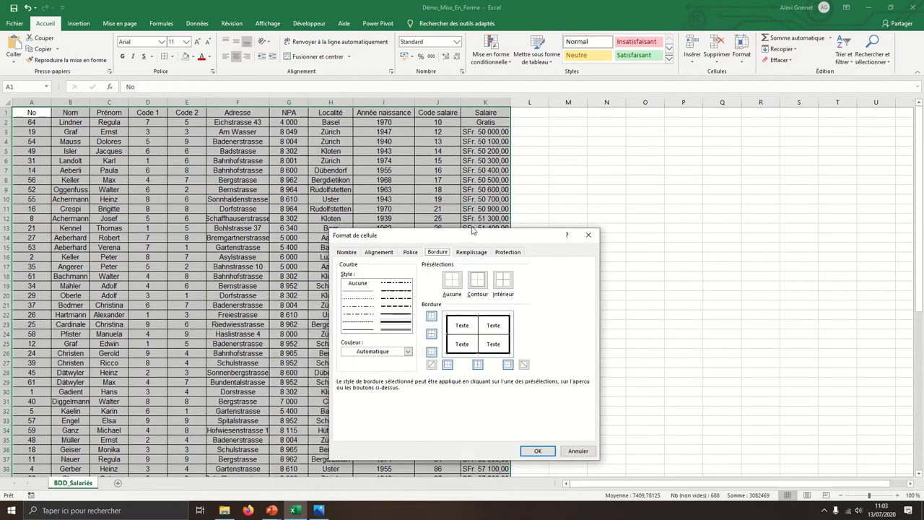
click(477, 251)
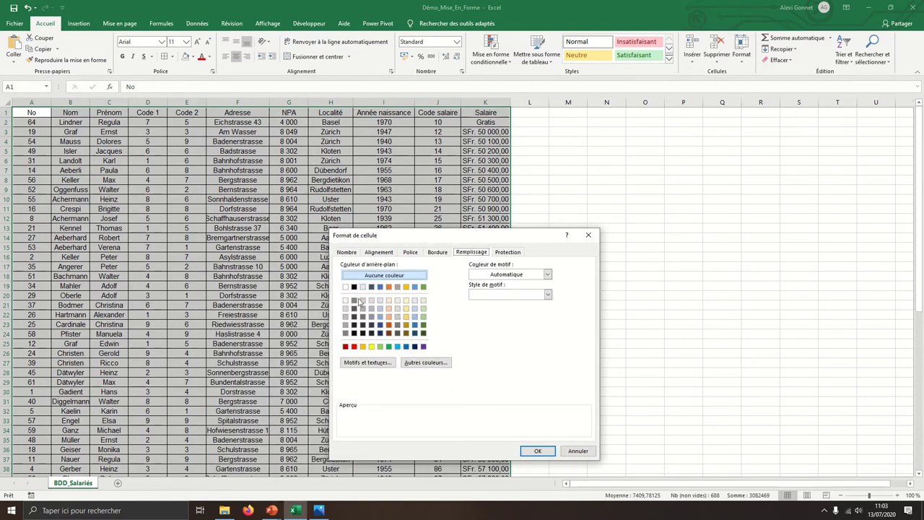
click(345, 309)
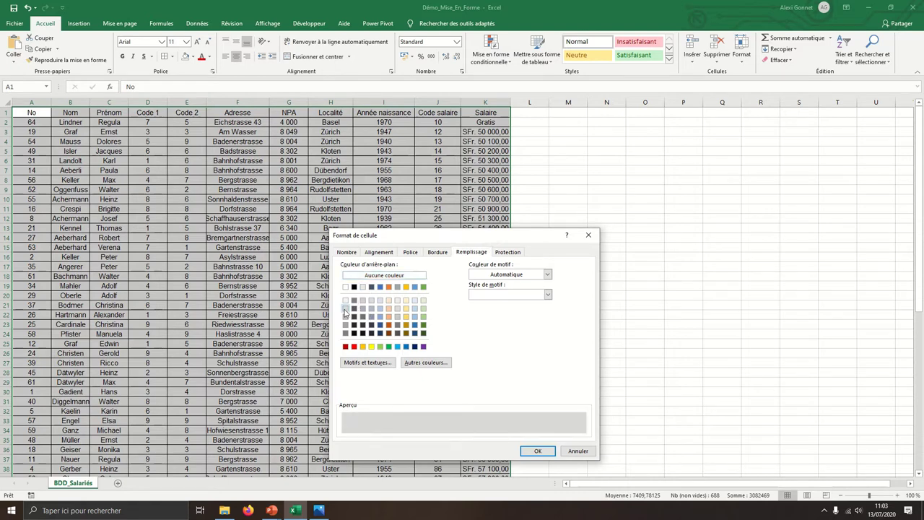
click(537, 451)
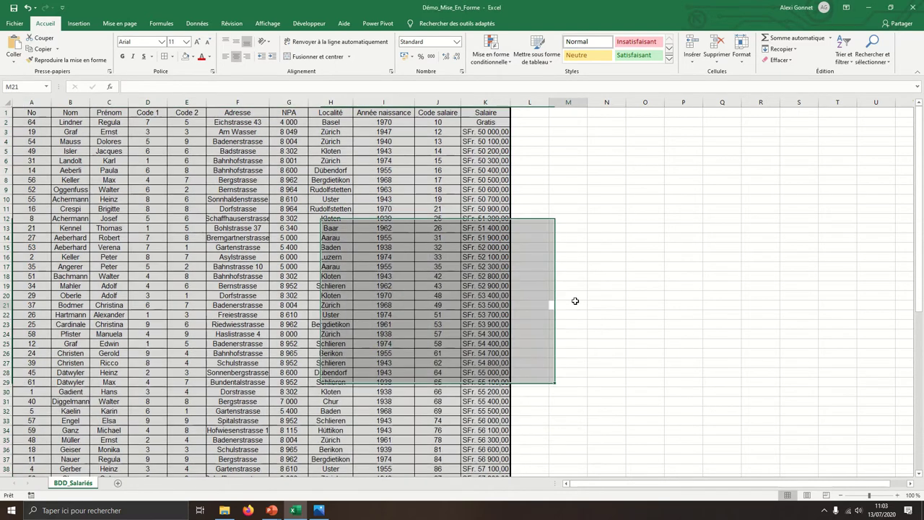
click(570, 304)
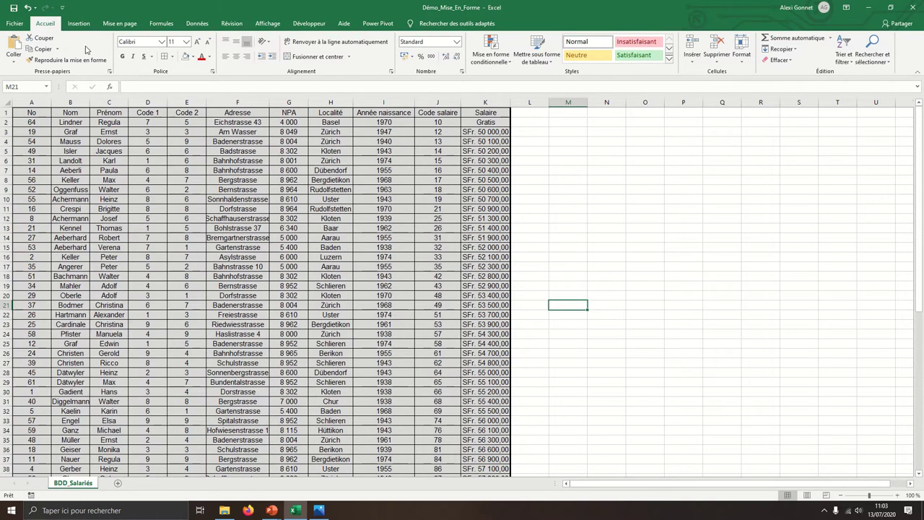
click(27, 7)
right_click(95, 168)
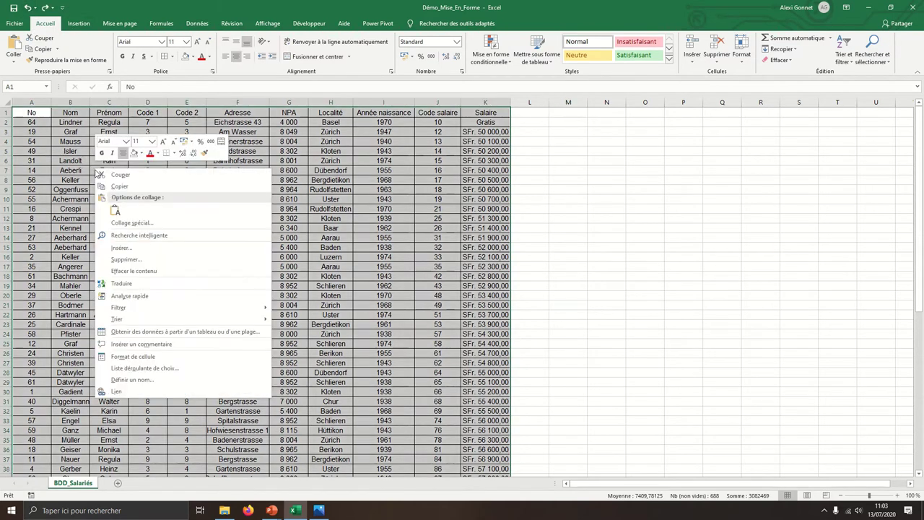
click(210, 356)
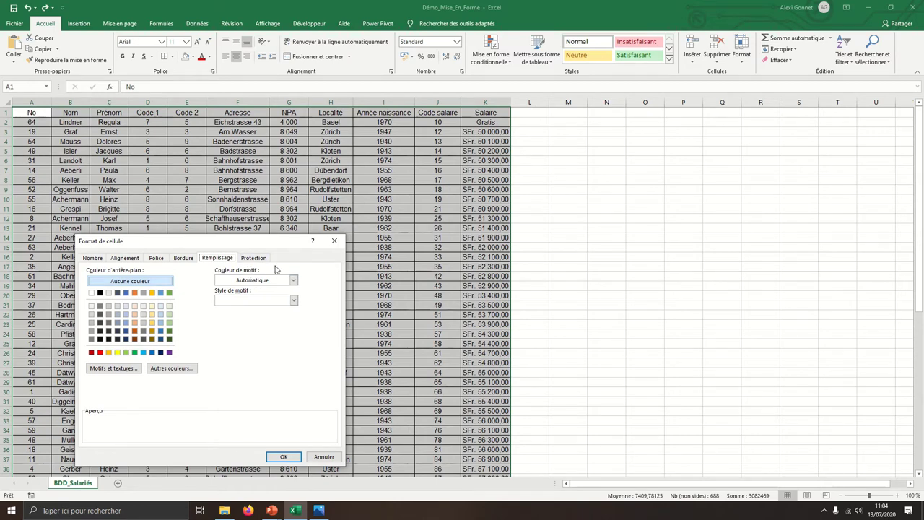
Step: Close the formatting window unchanged and scroll through the lower rows to check the borders
click(333, 244)
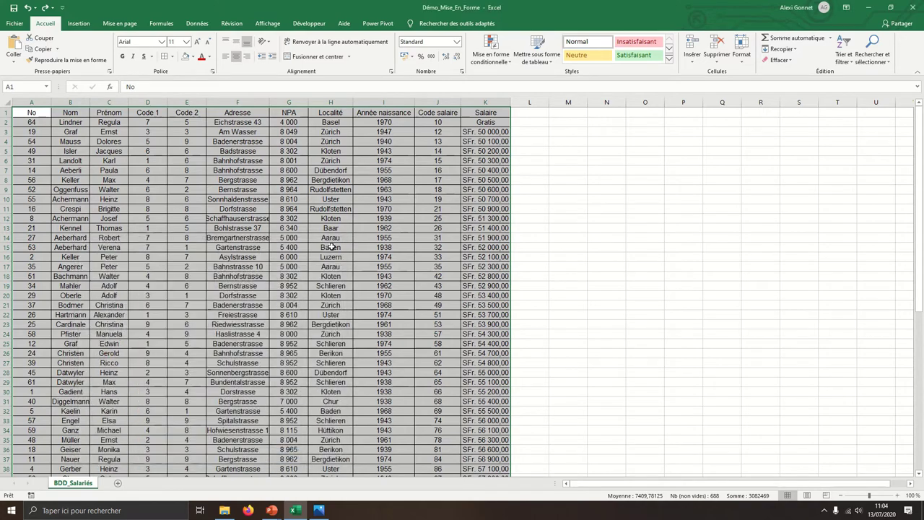
click(330, 256)
scroll(312, 314, down, 7)
scroll(313, 314, down, 2)
scroll(313, 314, down, 4)
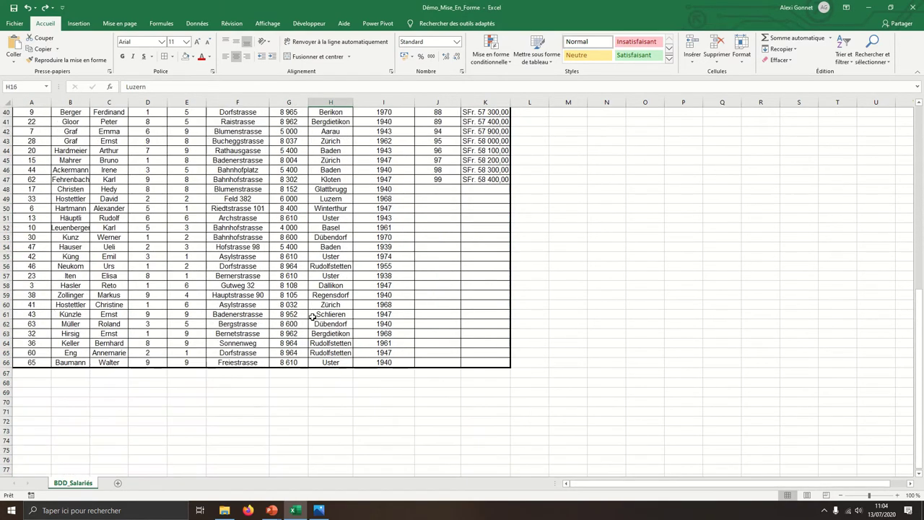
scroll(318, 316, up, 11)
scroll(321, 318, down, 12)
scroll(323, 325, up, 4)
scroll(325, 331, up, 10)
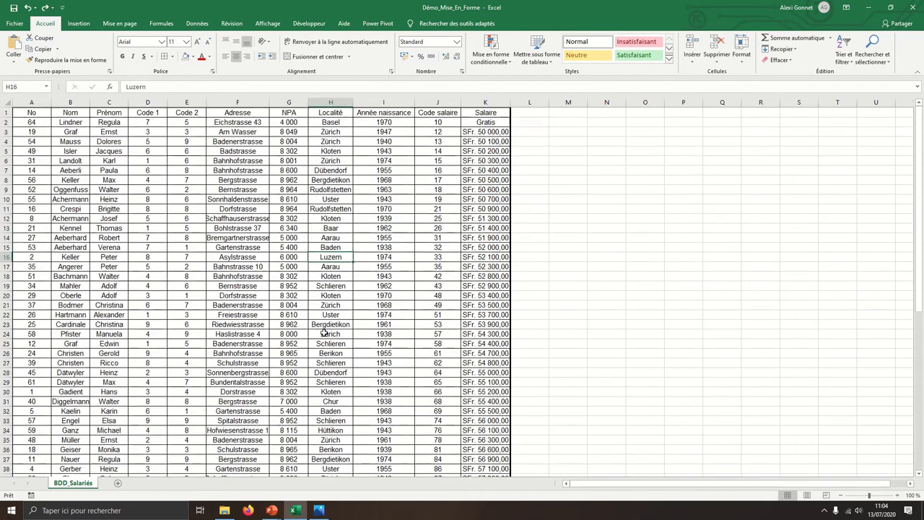
scroll(282, 307, down, 9)
scroll(278, 319, down, 6)
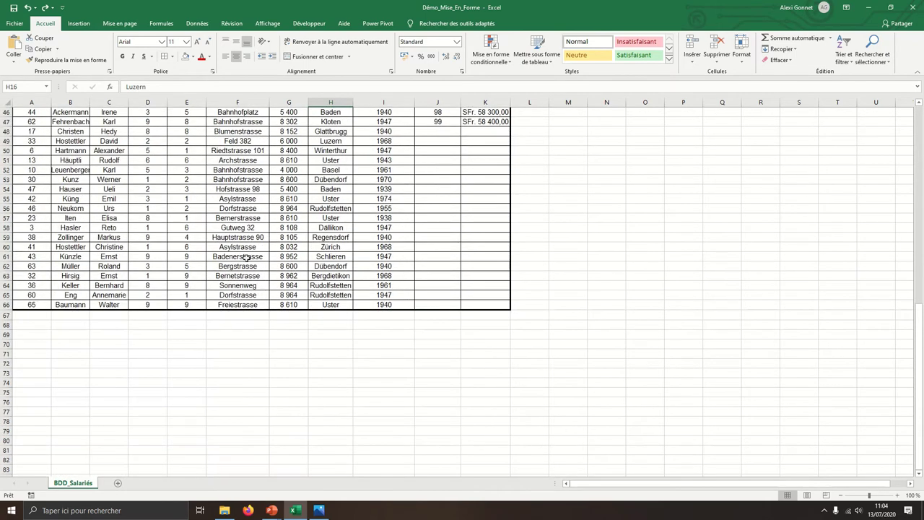
click(238, 219)
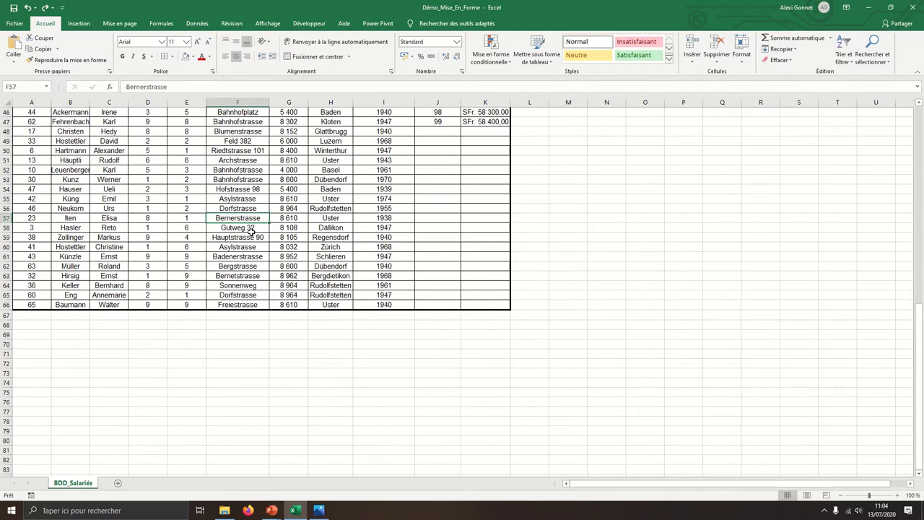
Step: Return to cell A1 and select the entire header row 1
scroll(251, 231, up, 9)
scroll(252, 235, up, 6)
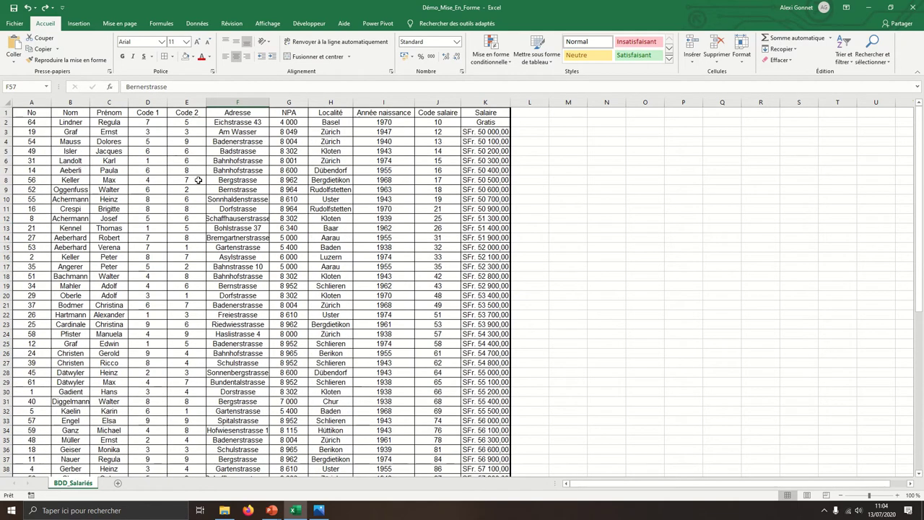
click(22, 116)
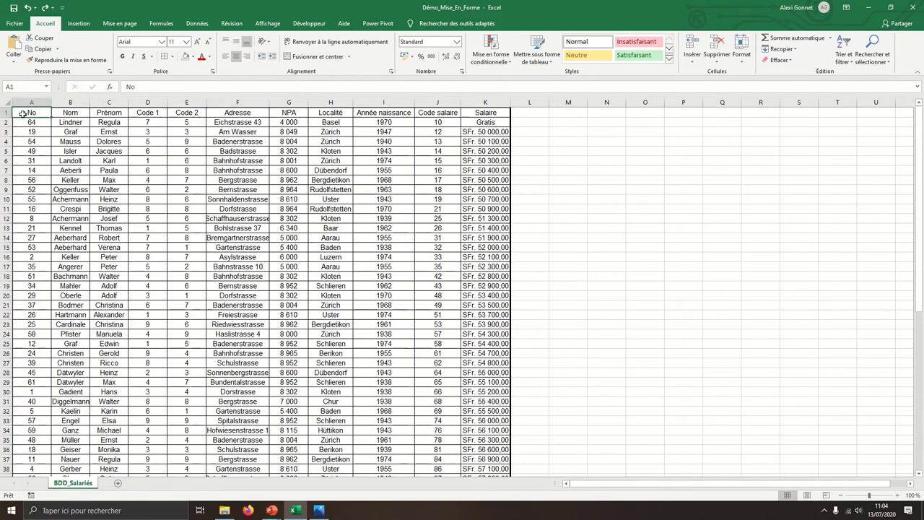
click(3, 114)
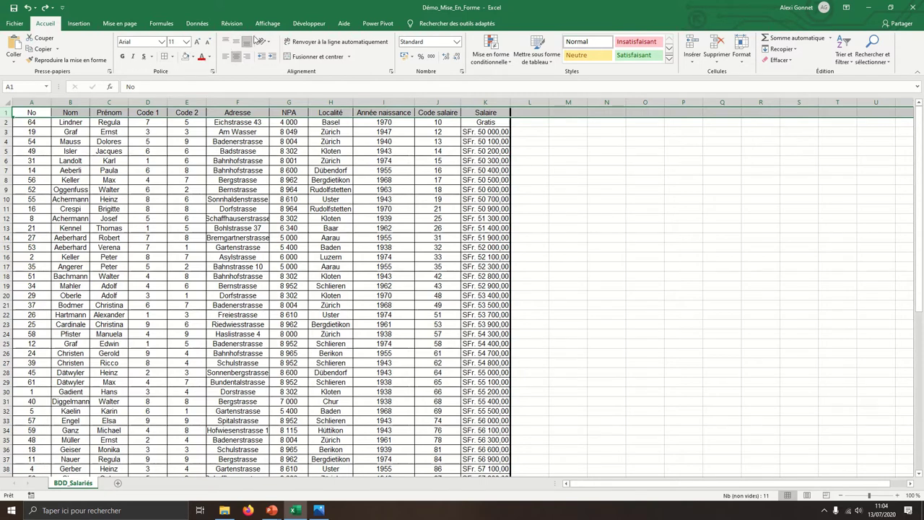
Step: Freeze the top row of the employee table, then scroll down to check the header stays visible
click(267, 23)
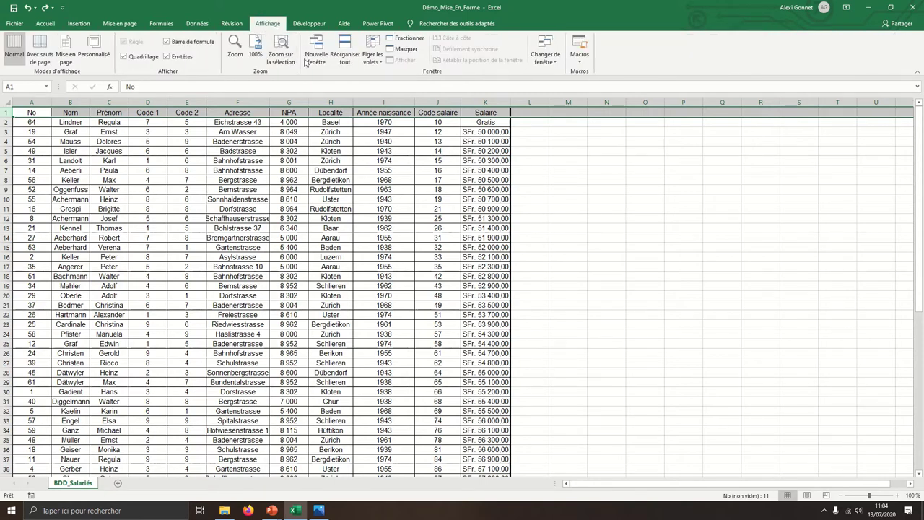
click(370, 62)
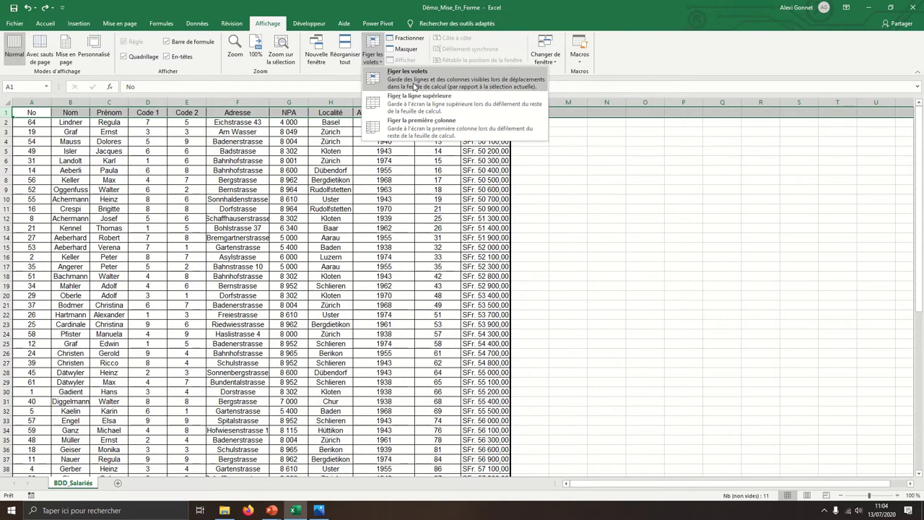
click(414, 84)
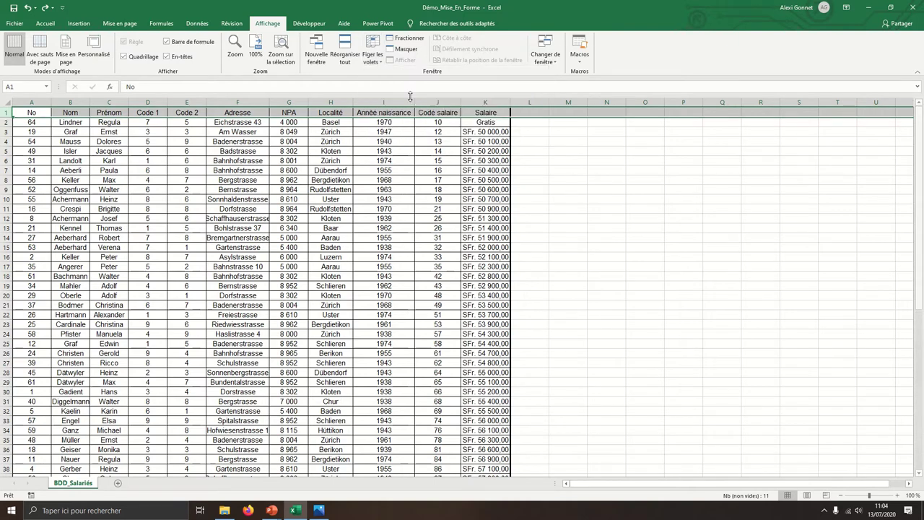
click(386, 151)
scroll(386, 153, down, 3)
scroll(386, 155, down, 5)
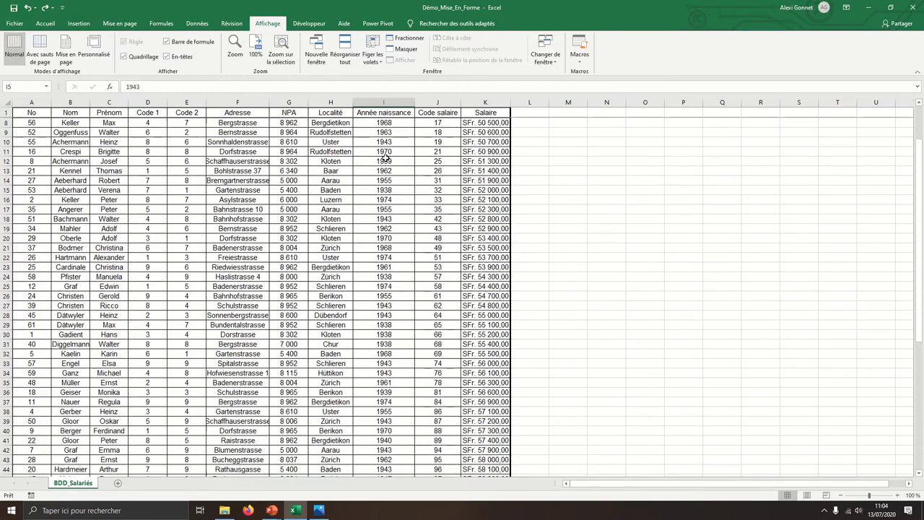
scroll(386, 160, down, 5)
scroll(386, 166, down, 3)
scroll(386, 166, down, 6)
Step: Scroll back to the top and select the header cells A1:K1
scroll(386, 170, up, 1)
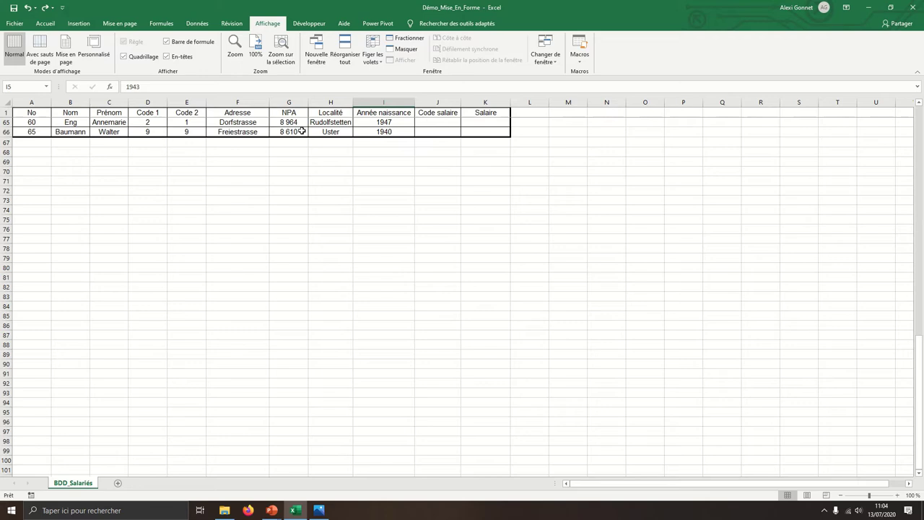
scroll(282, 150, up, 7)
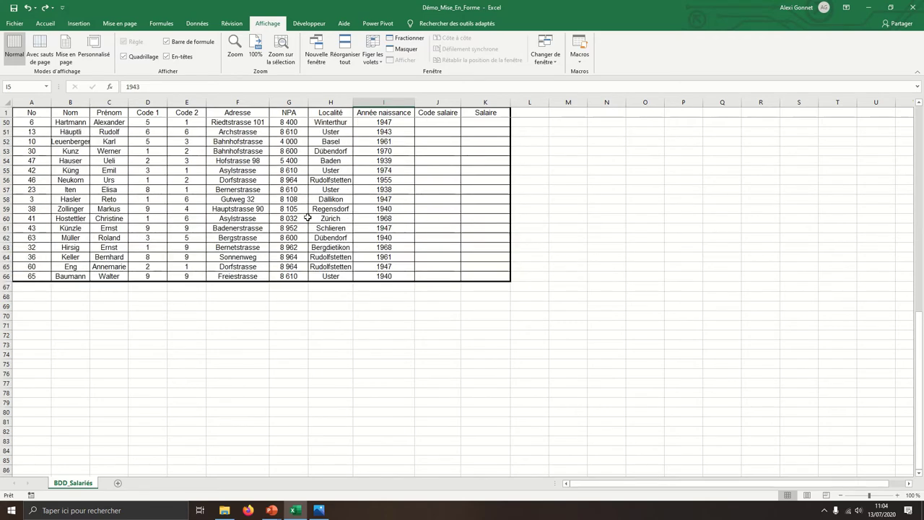
scroll(283, 150, up, 7)
scroll(282, 151, up, 7)
drag(29, 113, 498, 113)
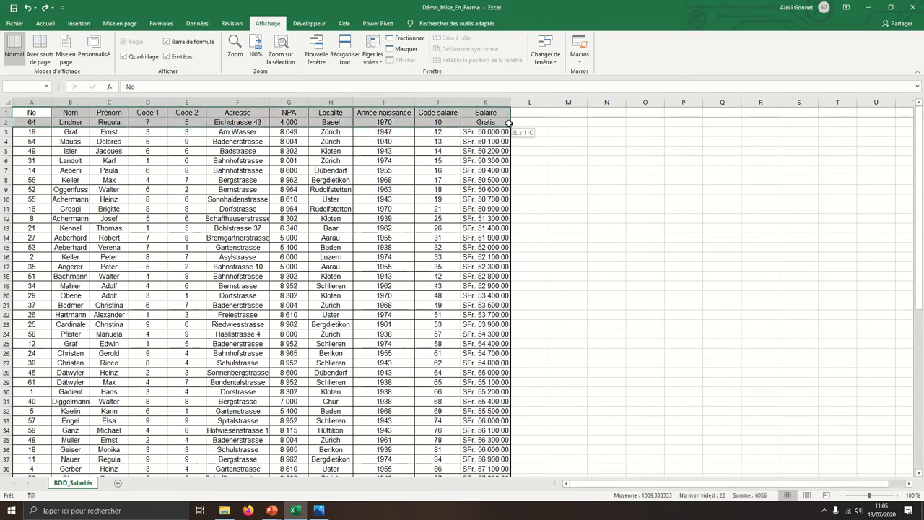
Step: Make the No-to-Salaire headings in A1:K1 bold, then scroll through the records
click(45, 23)
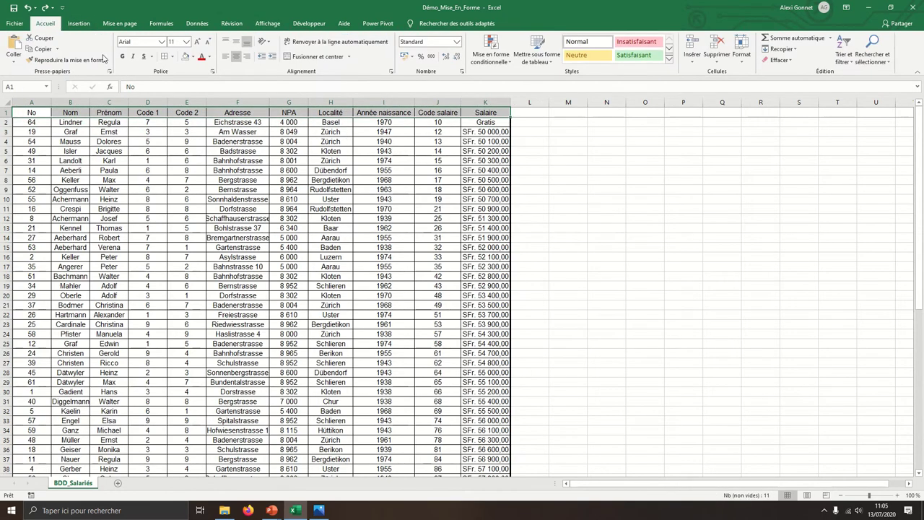
click(122, 57)
scroll(215, 246, down, 1)
scroll(215, 246, down, 8)
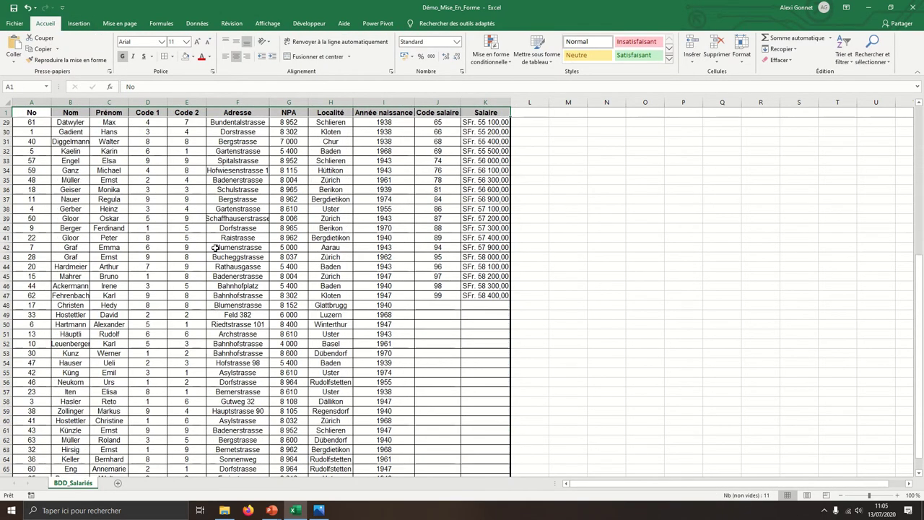
scroll(215, 249, down, 6)
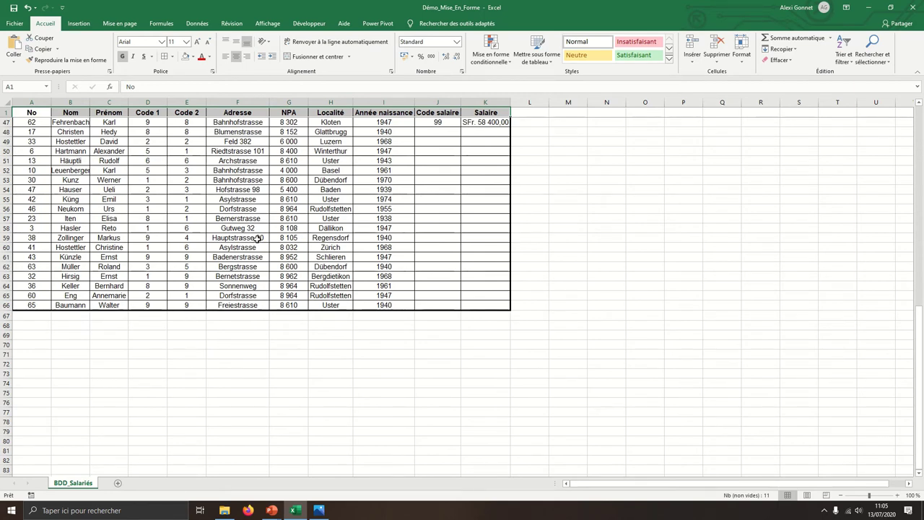
scroll(256, 249, up, 7)
scroll(267, 257, up, 6)
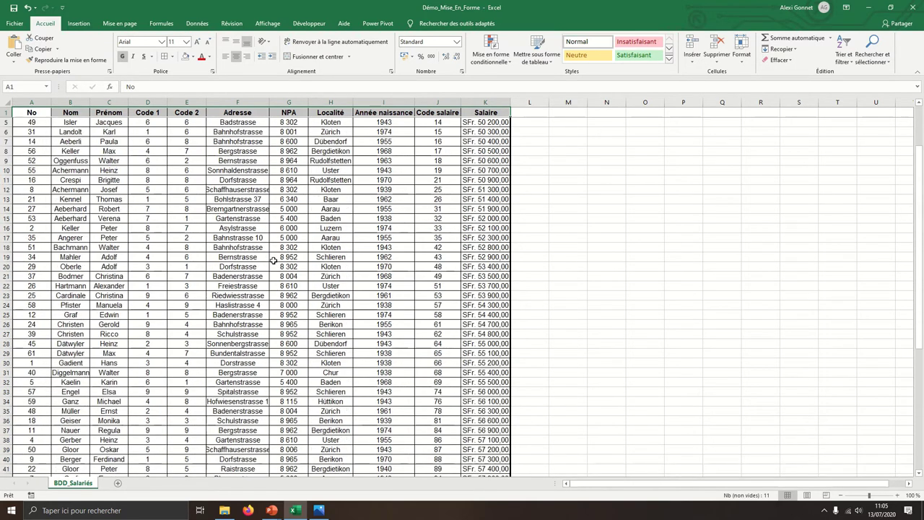
scroll(274, 262, up, 2)
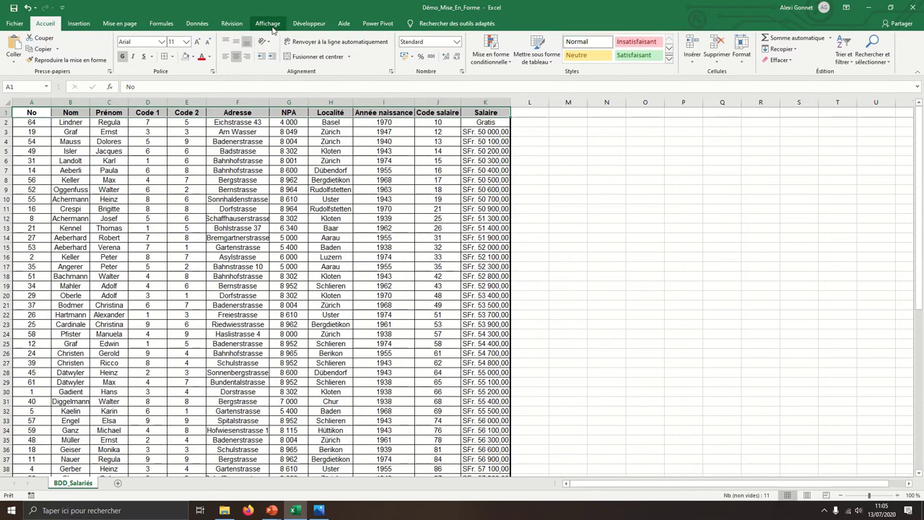
Step: Unfreeze the panes so the header scrolls with the table, then select column D (Code 1)
click(267, 23)
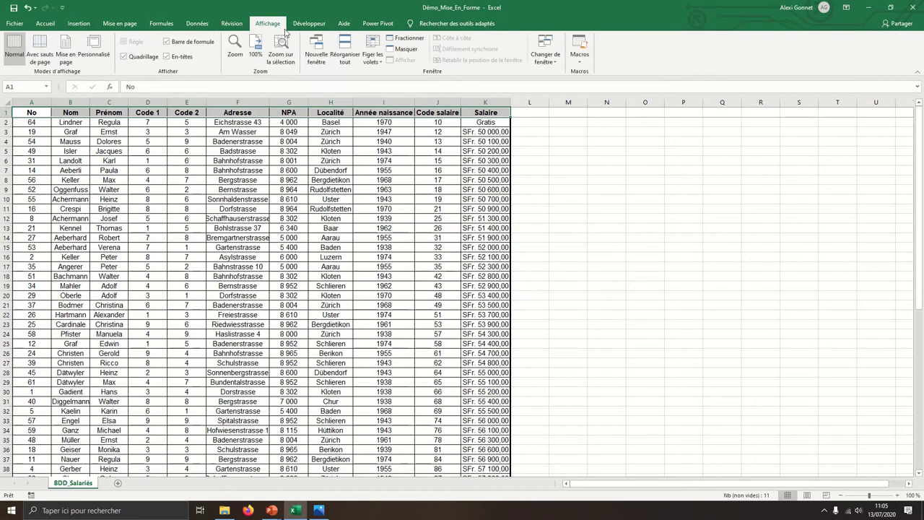
click(378, 63)
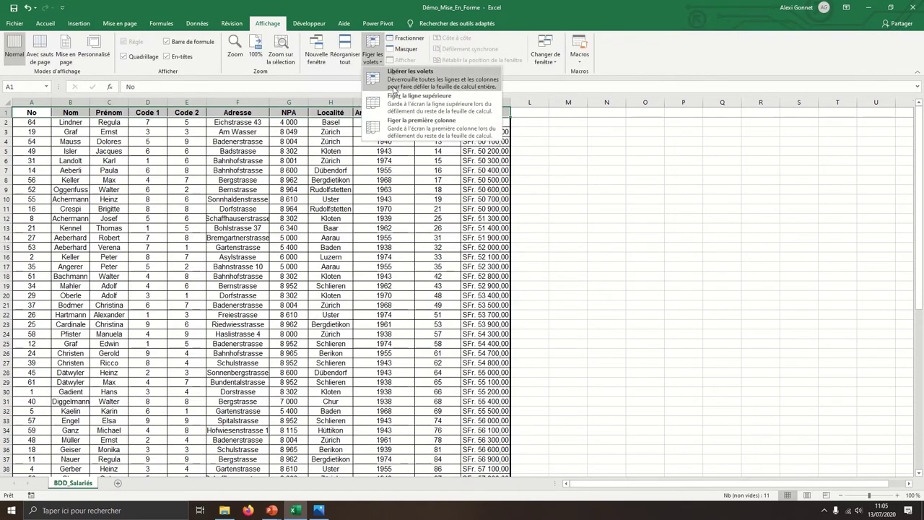
click(394, 75)
scroll(301, 209, down, 1)
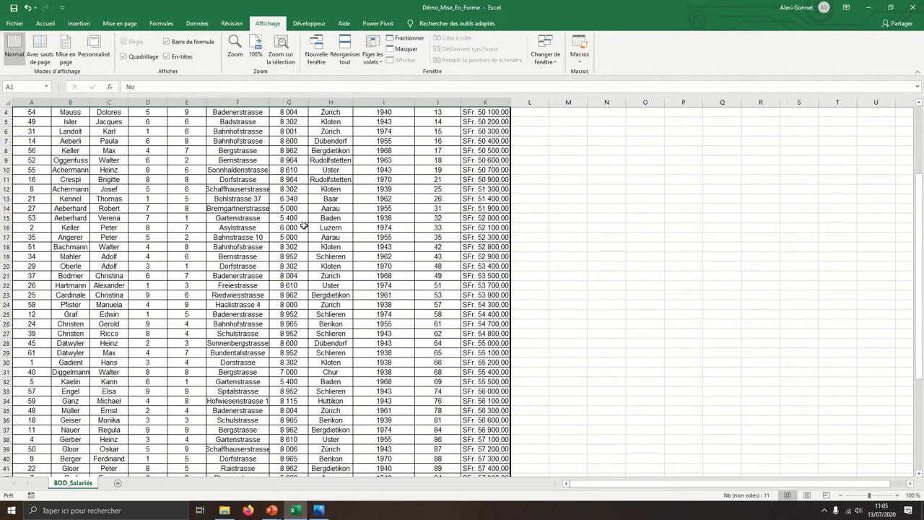
scroll(304, 226, up, 1)
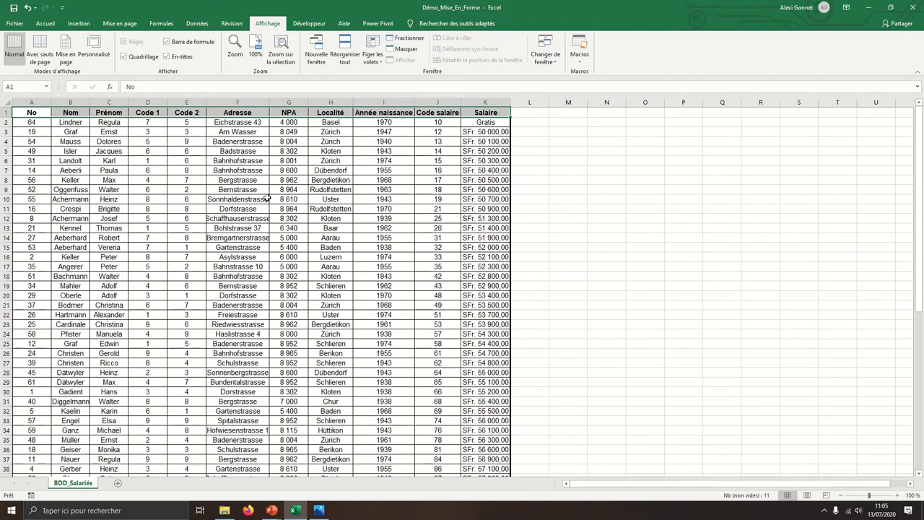
click(228, 181)
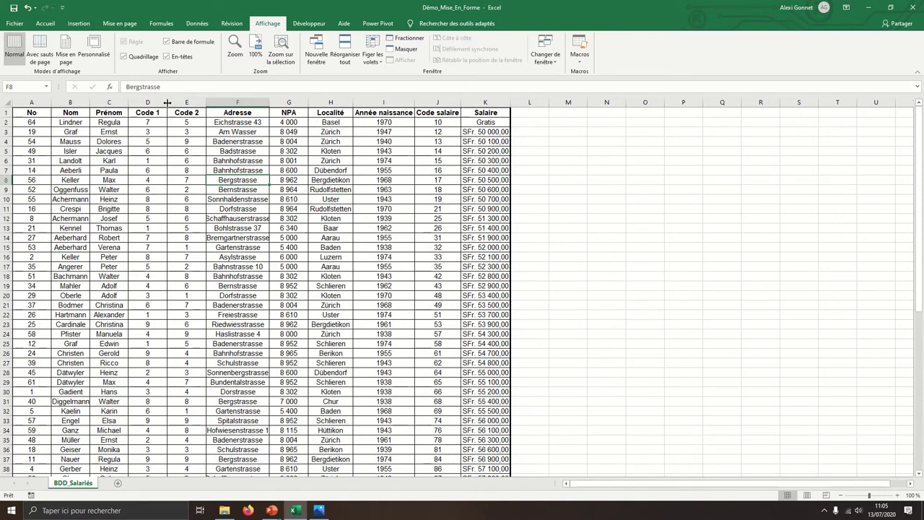
click(161, 102)
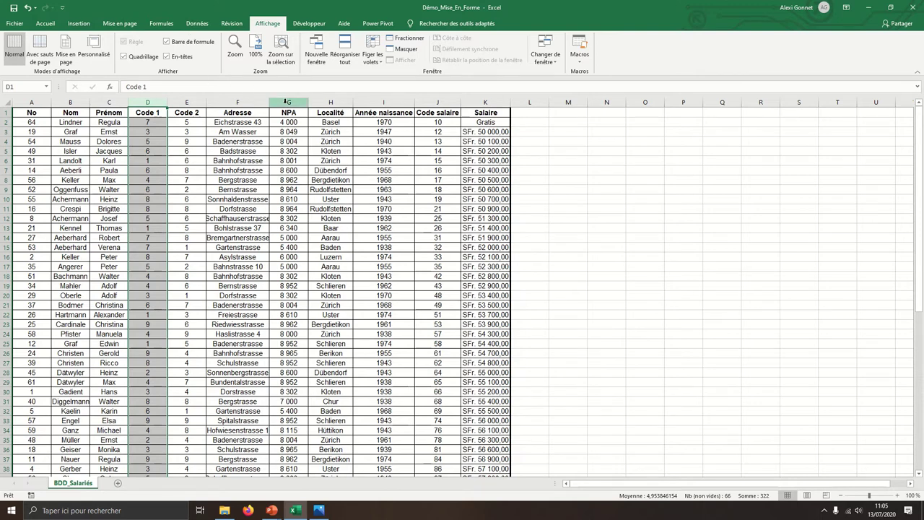
Step: Group columns D–G (Code 1 to NPA) into an outline and test collapsing and expanding it
shift+click(286, 102)
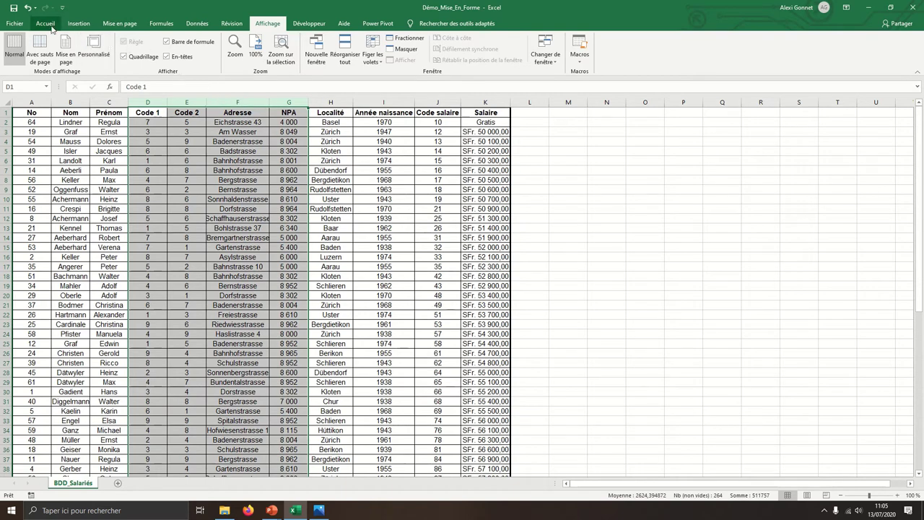
click(49, 25)
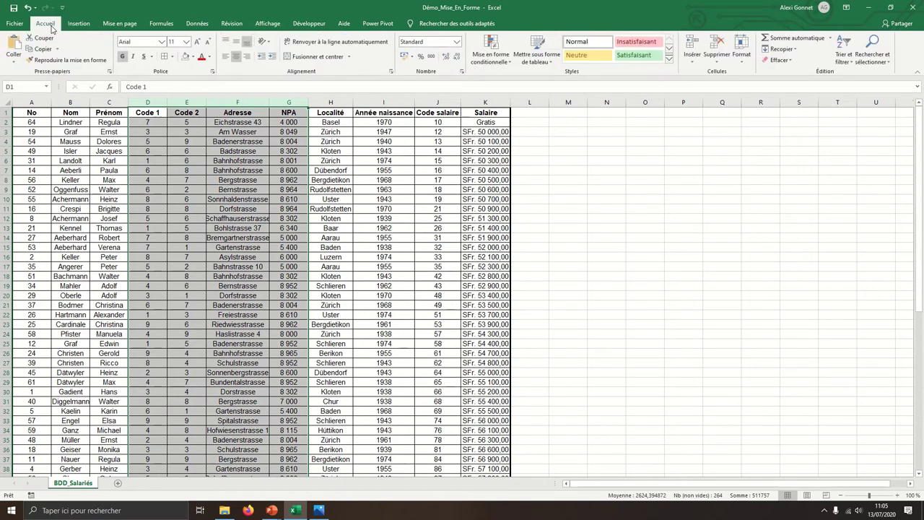
click(195, 24)
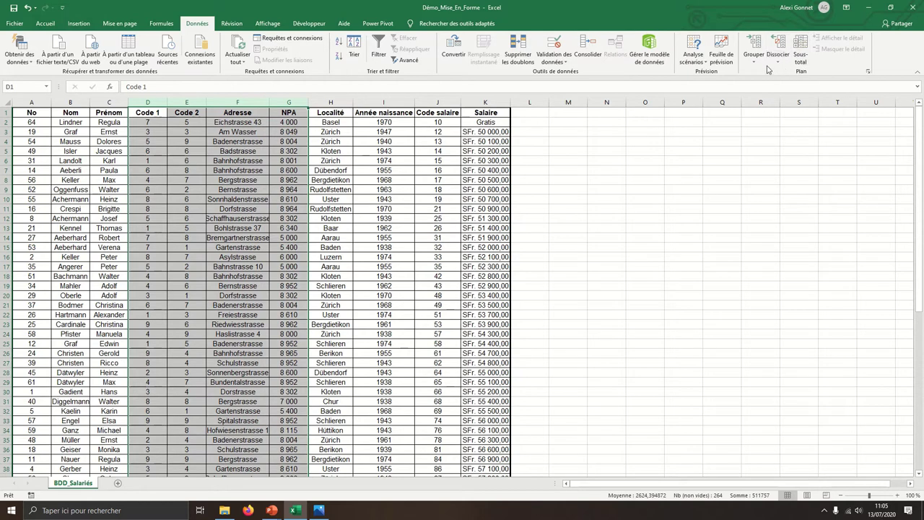
click(760, 67)
click(779, 84)
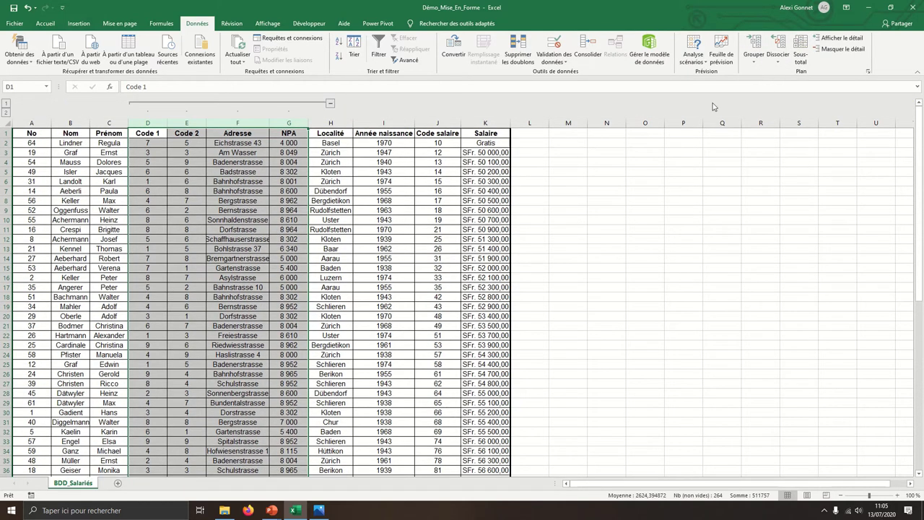
click(330, 104)
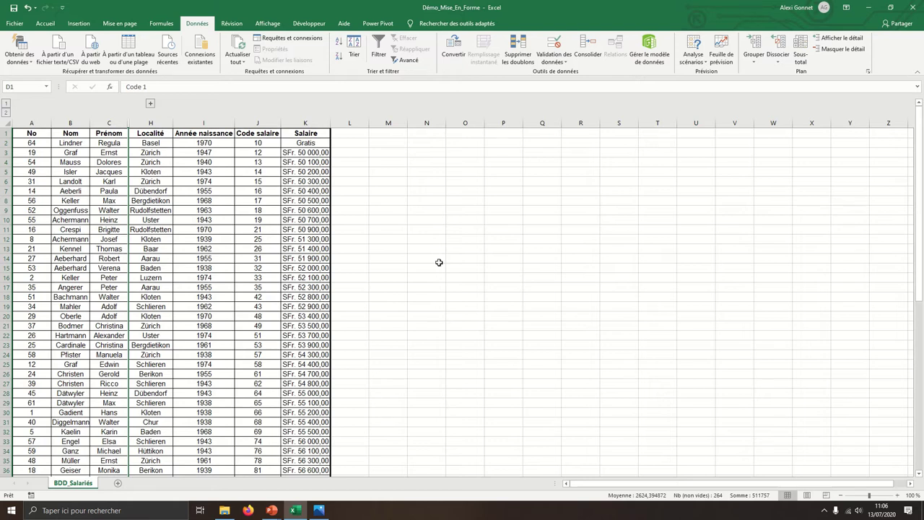
click(150, 105)
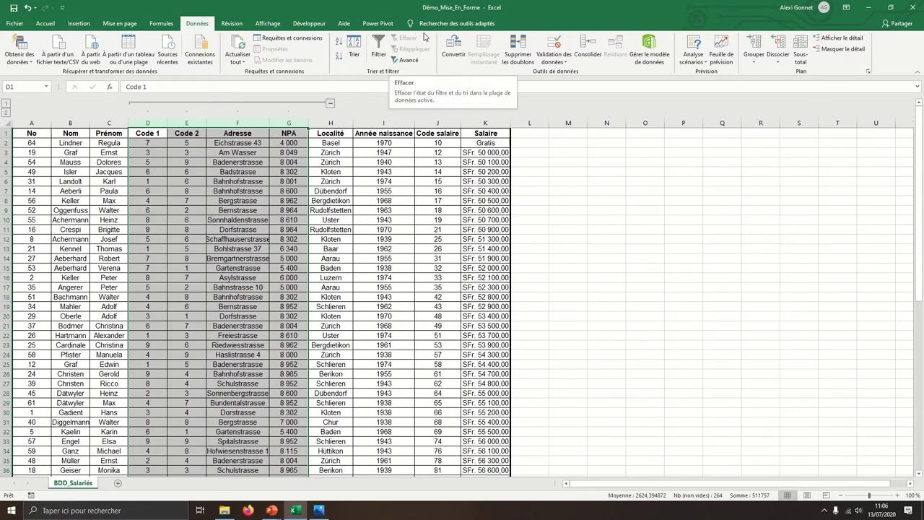
Step: Insert a blank row at row 6, between the Isler and Landolt records
click(670, 173)
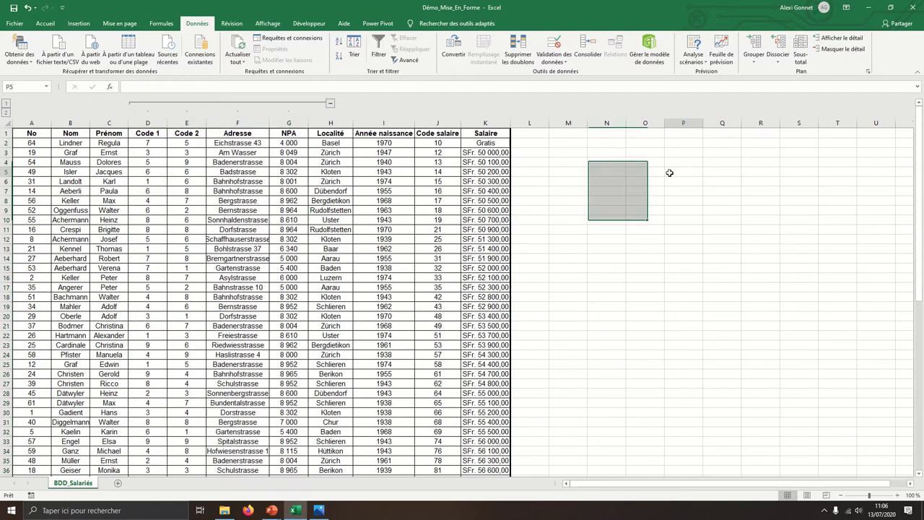
scroll(207, 216, down, 1)
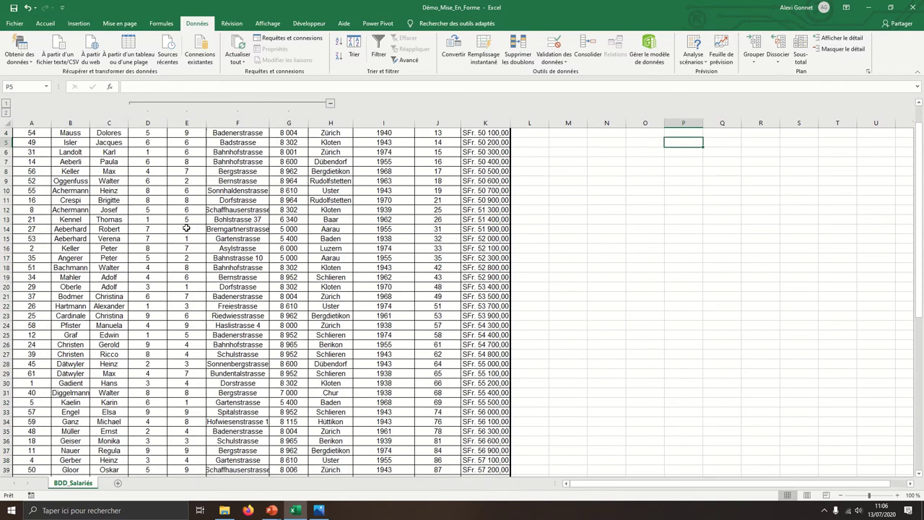
scroll(195, 213, down, 1)
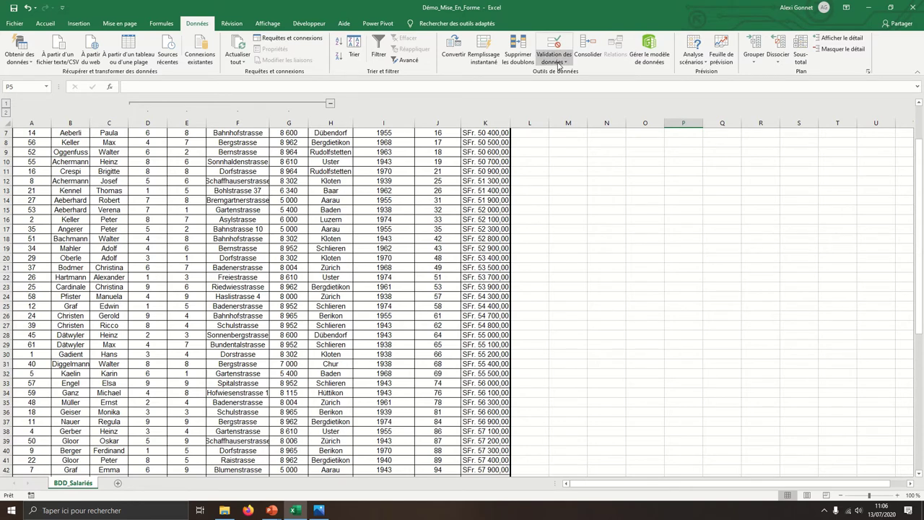
scroll(439, 234, up, 2)
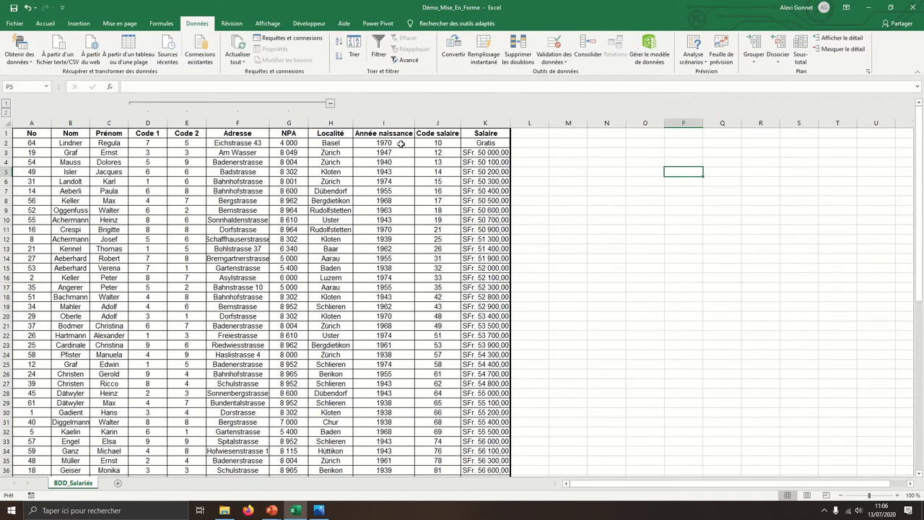
drag(383, 153, 411, 181)
click(6, 181)
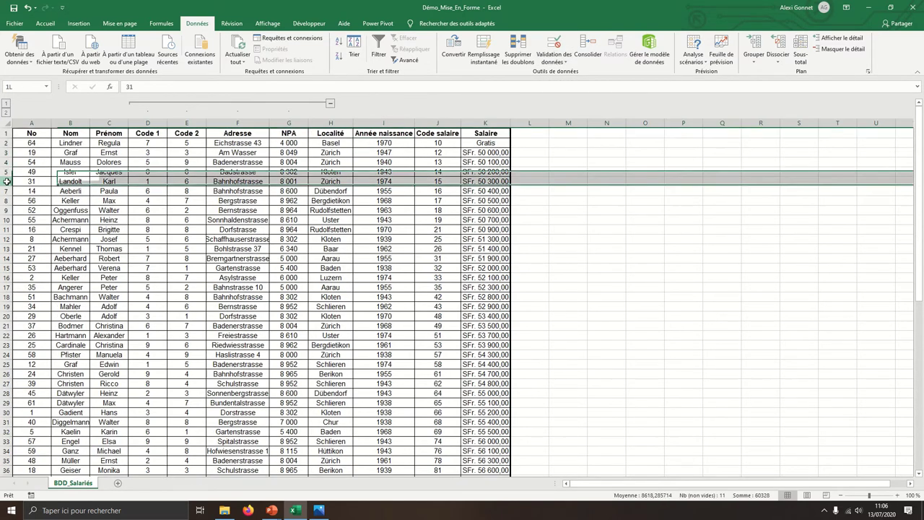
right_click(6, 181)
click(58, 251)
Step: Select the Année naissance column and open the data validation options
click(350, 258)
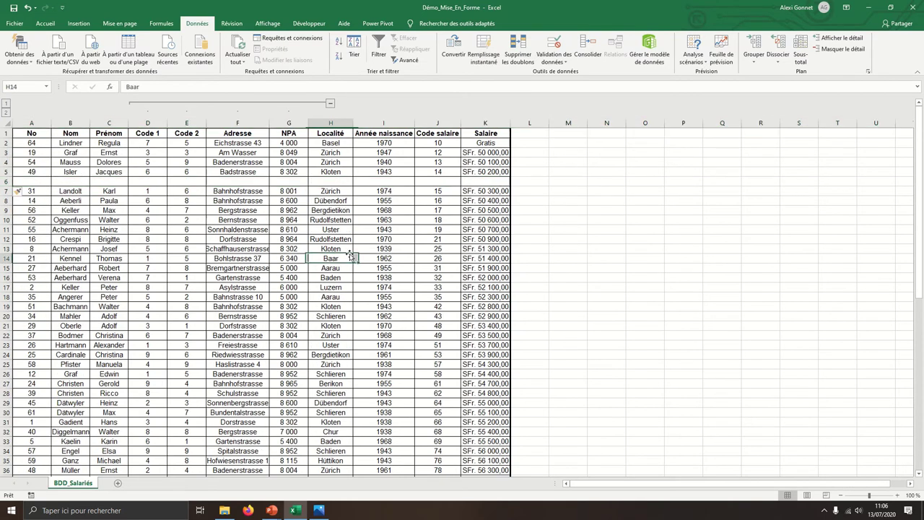
click(396, 123)
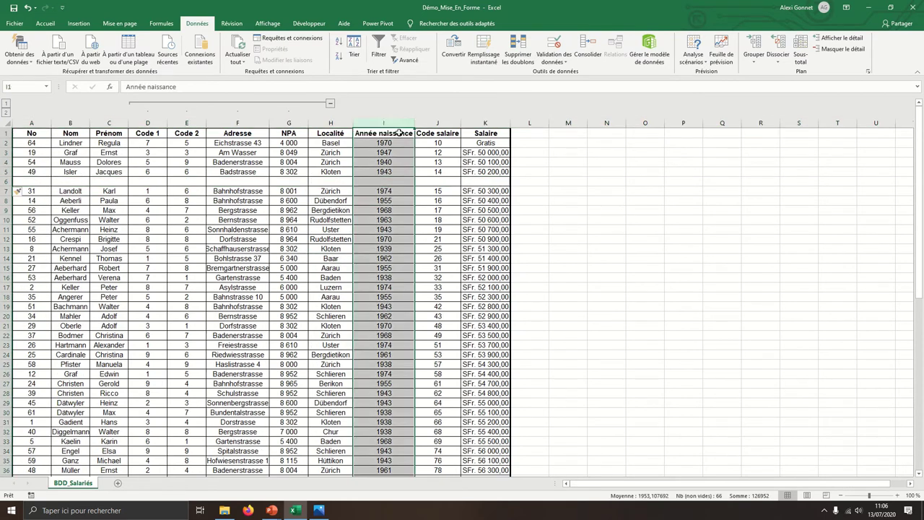
click(565, 65)
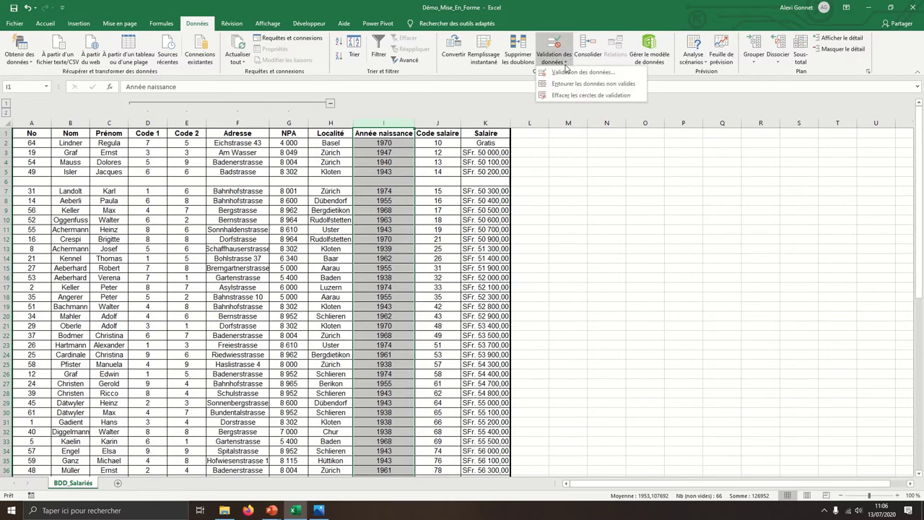
Step: Allow only whole numbers from 1915 to 2020 in the Année naissance column
click(565, 73)
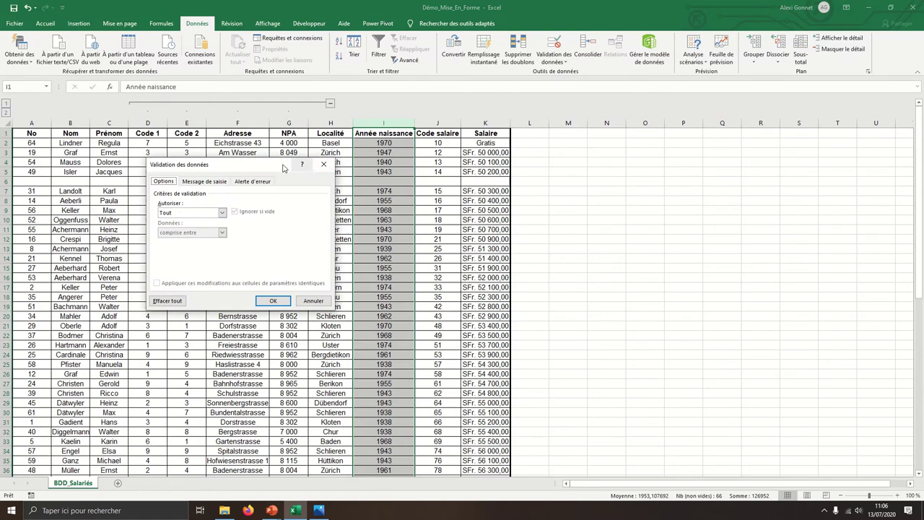
drag(262, 166, 720, 171)
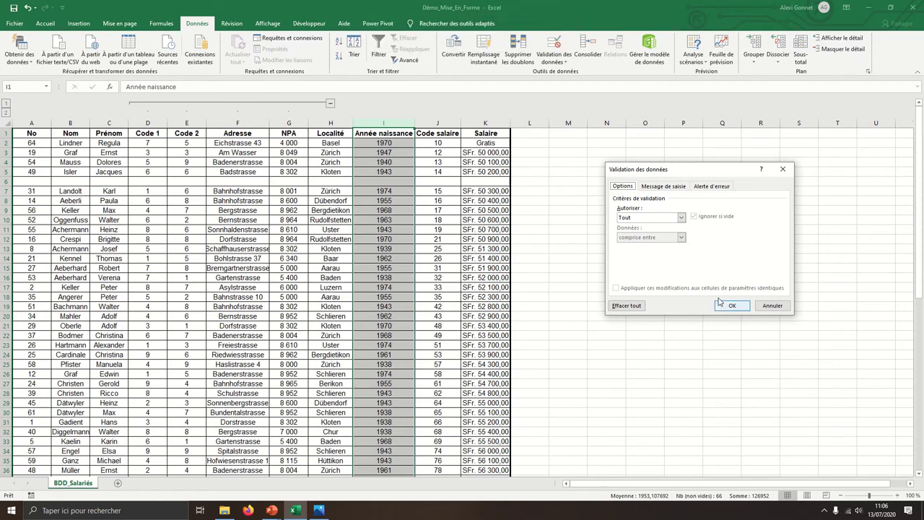
click(680, 218)
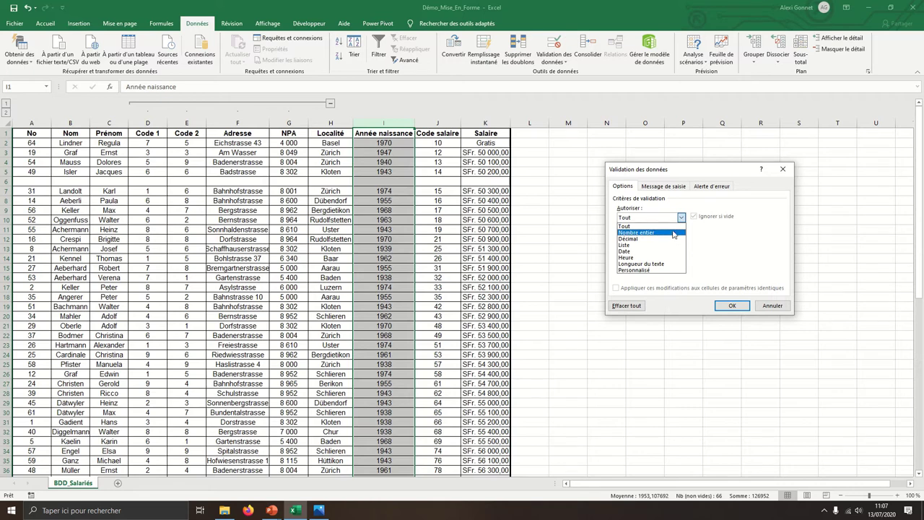
click(672, 234)
click(665, 257)
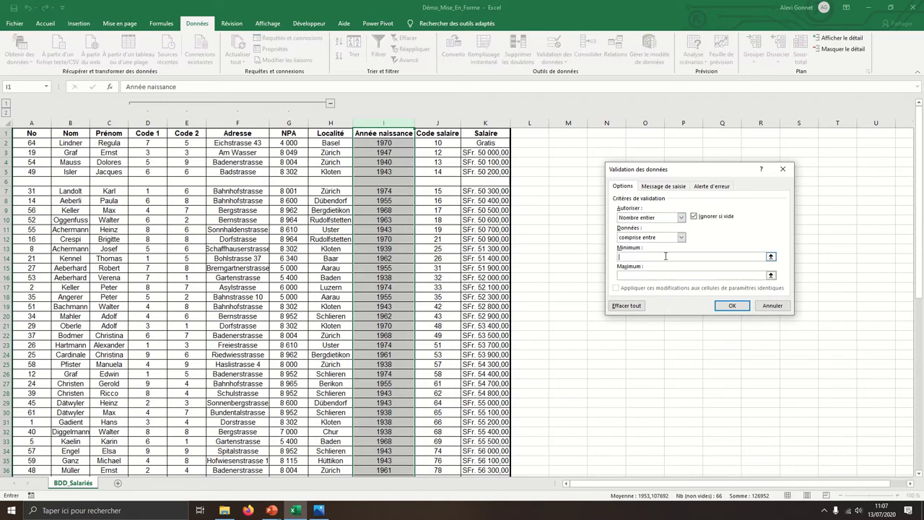
text(1915)
key(Tab)
text(20)
click(733, 305)
click(402, 181)
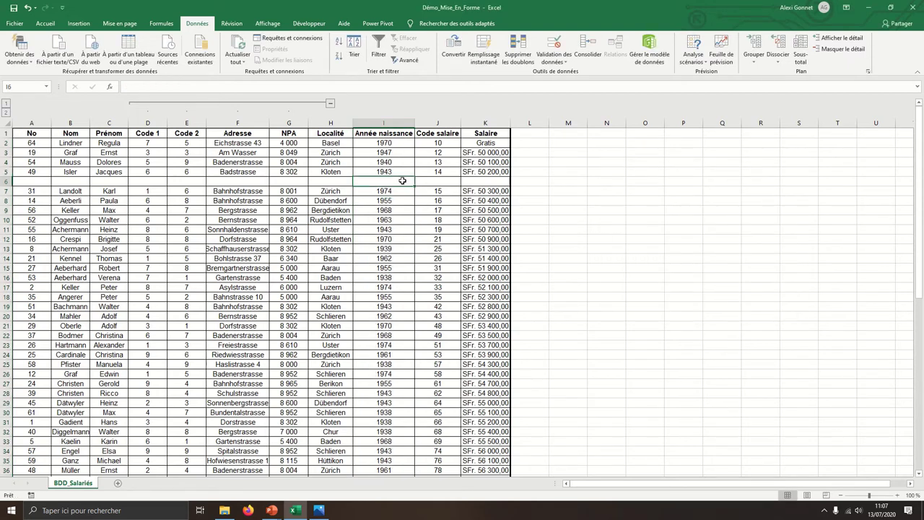
Step: Enter 1905 in I6 to confirm the rule rejects it, and dismiss the error
text(19)
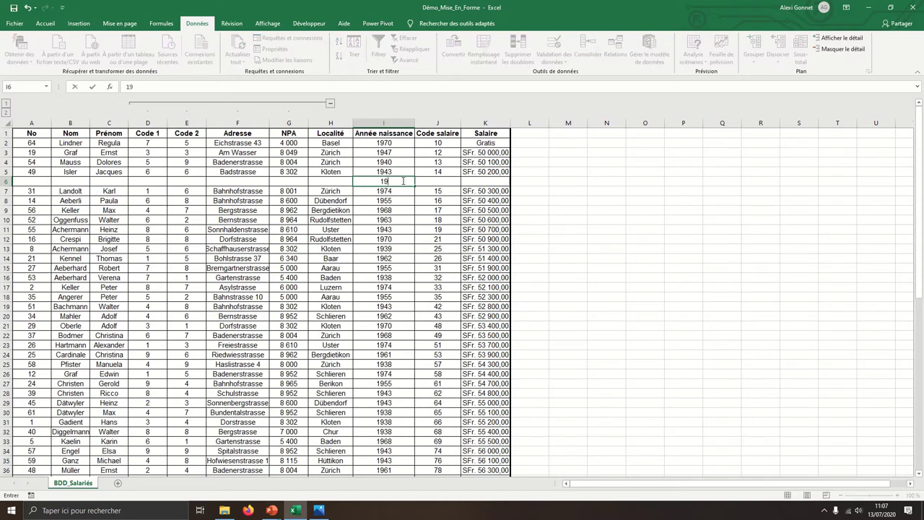
text(05)
key(Return)
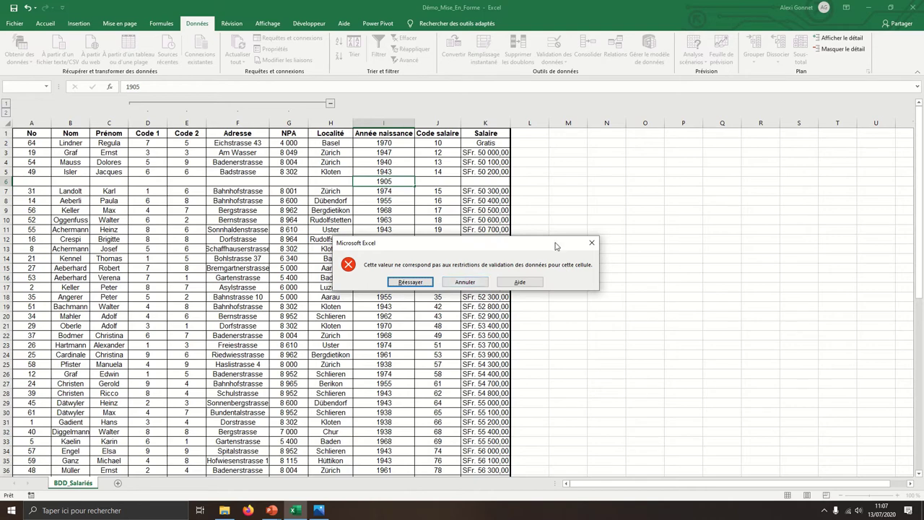
click(592, 244)
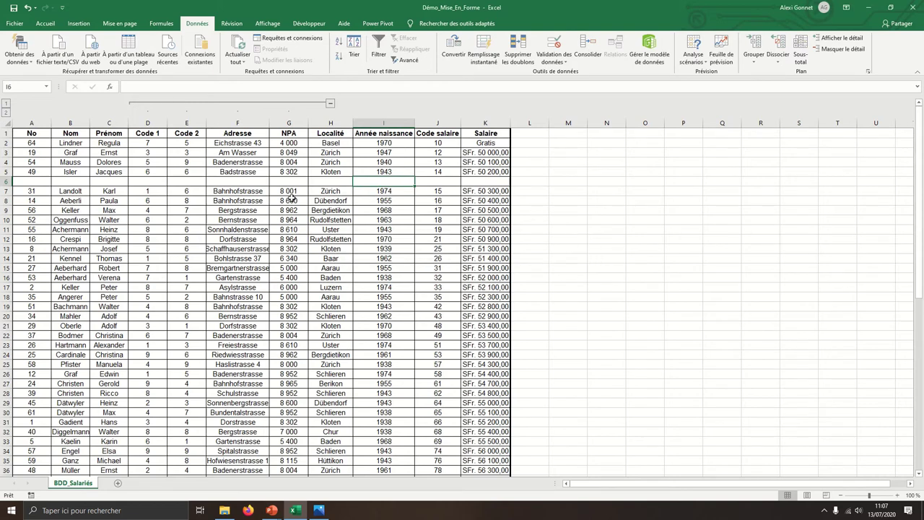
click(156, 182)
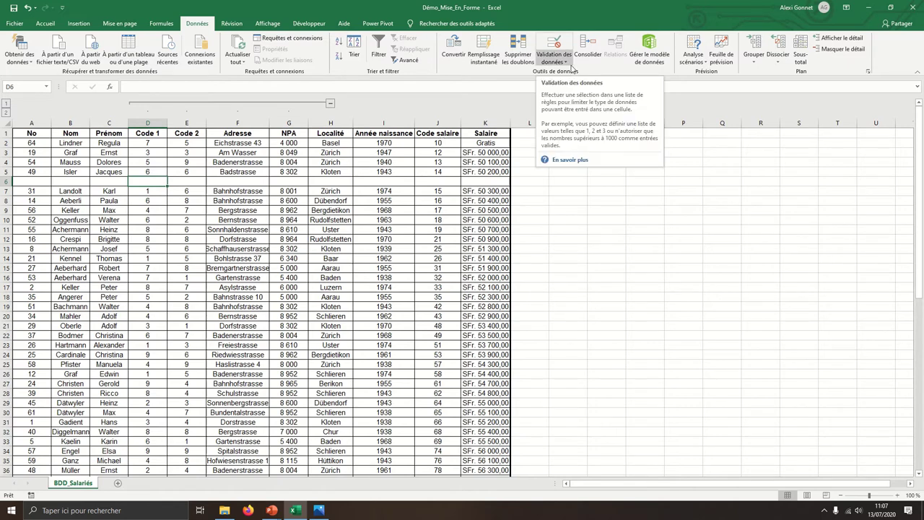
click(572, 67)
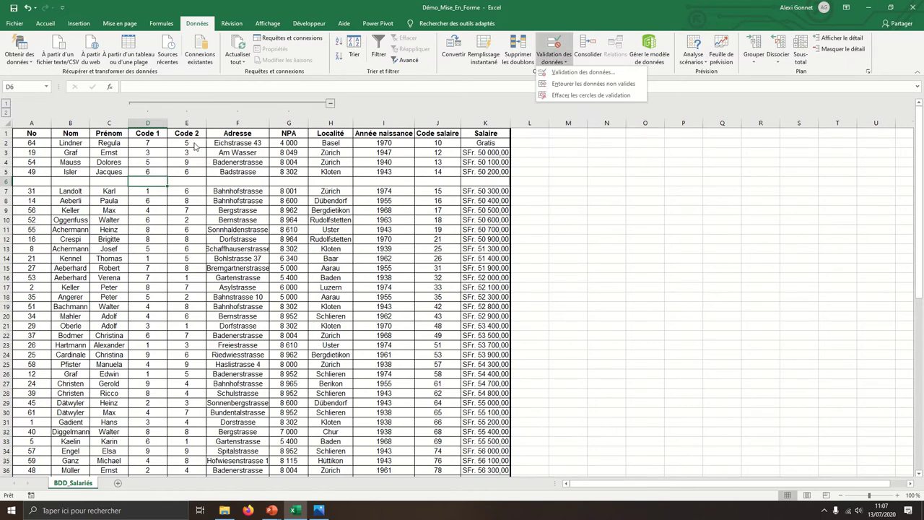
click(602, 71)
click(671, 218)
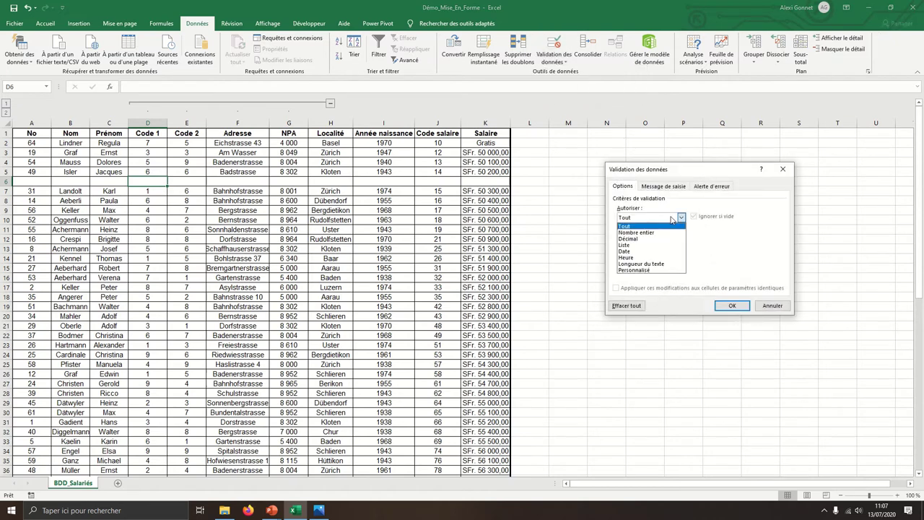
click(643, 245)
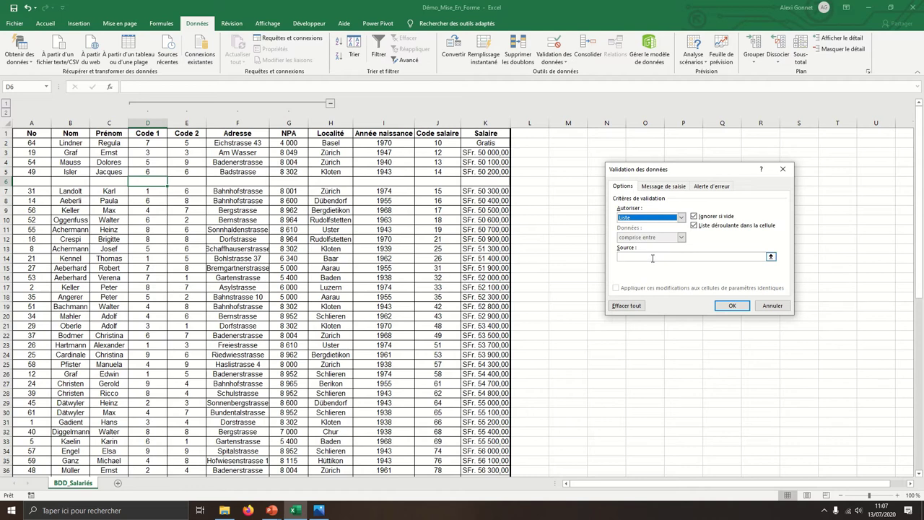
click(648, 257)
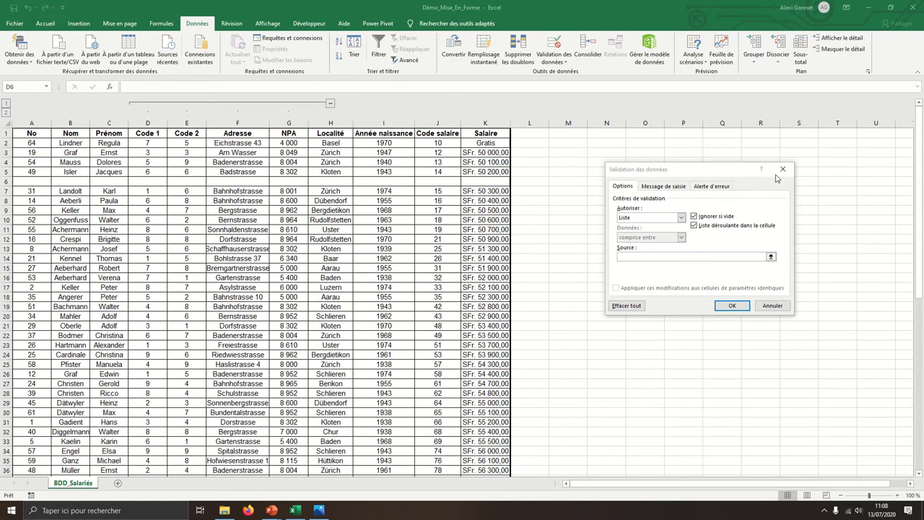
click(782, 169)
click(621, 296)
Step: Fill in the values 2 through 9 down column N to complete the 1–9 list in N17:N25
text(2)
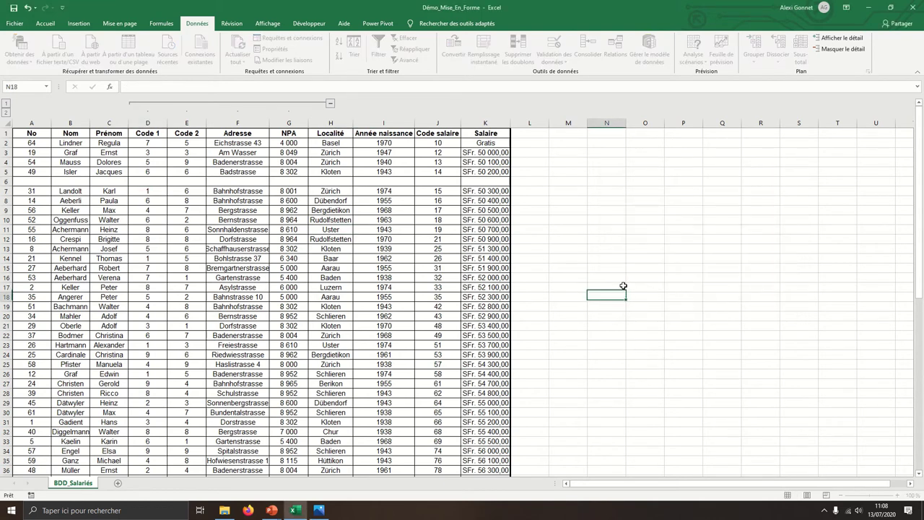
key(Return)
text(3)
key(Return)
text(4)
key(Return)
text(5)
key(Return)
text(6)
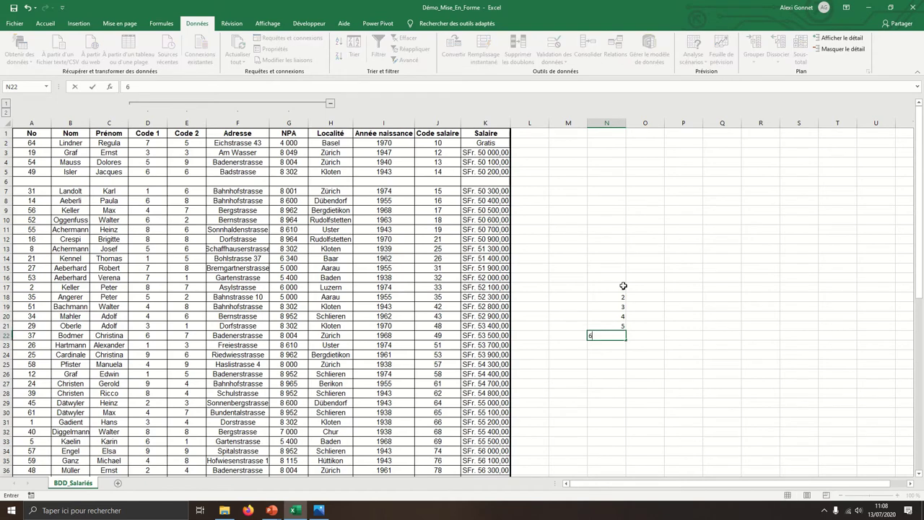
key(Return)
text(7)
key(Return)
text(8)
key(Return)
text(9)
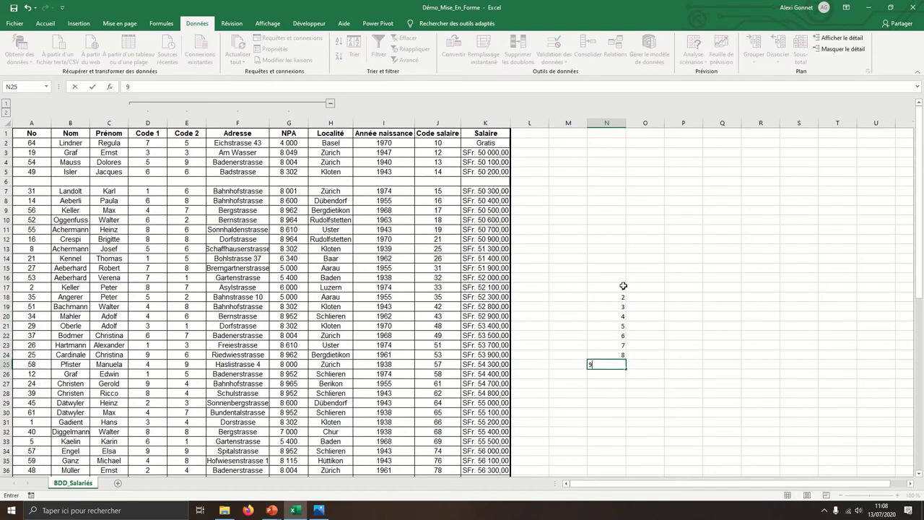
click(690, 366)
Step: Give D6 a list validation with source $N$17:$N$25 and check its 1–9 dropdown
click(145, 181)
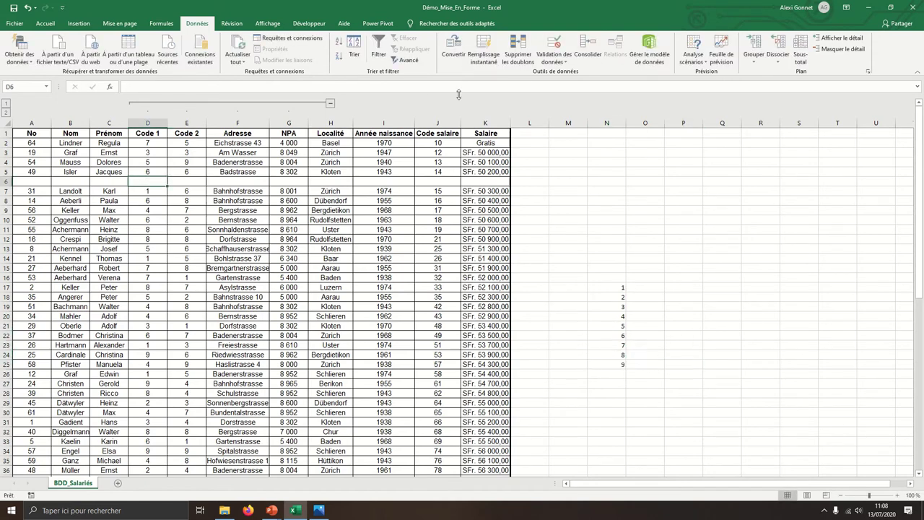
click(546, 65)
click(574, 81)
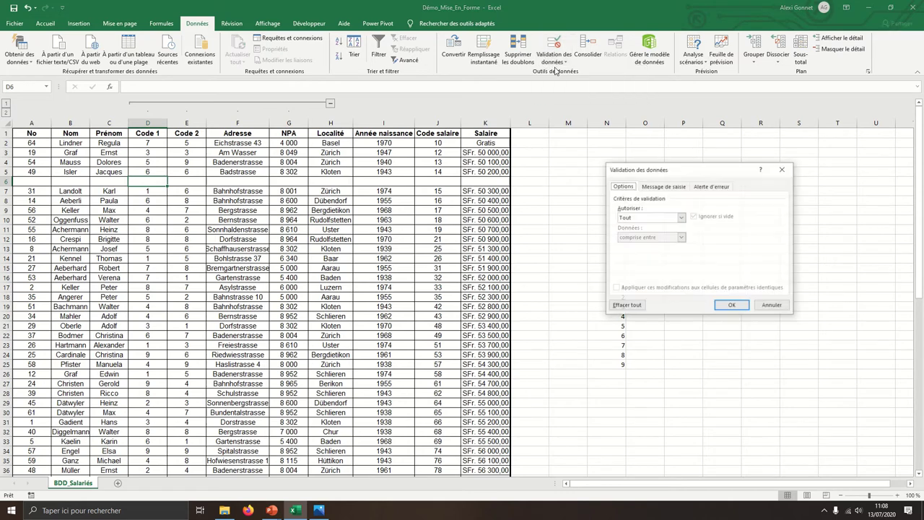
click(678, 217)
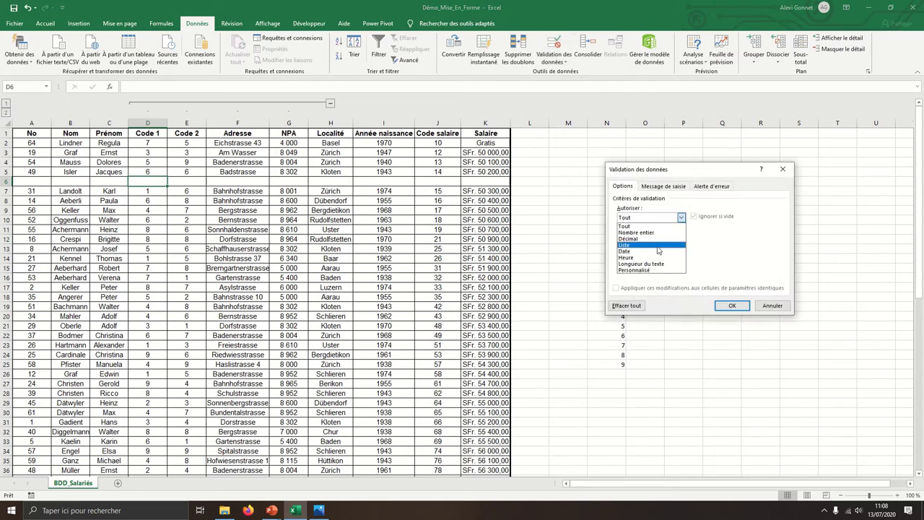
click(668, 246)
drag(672, 172, 383, 152)
click(383, 237)
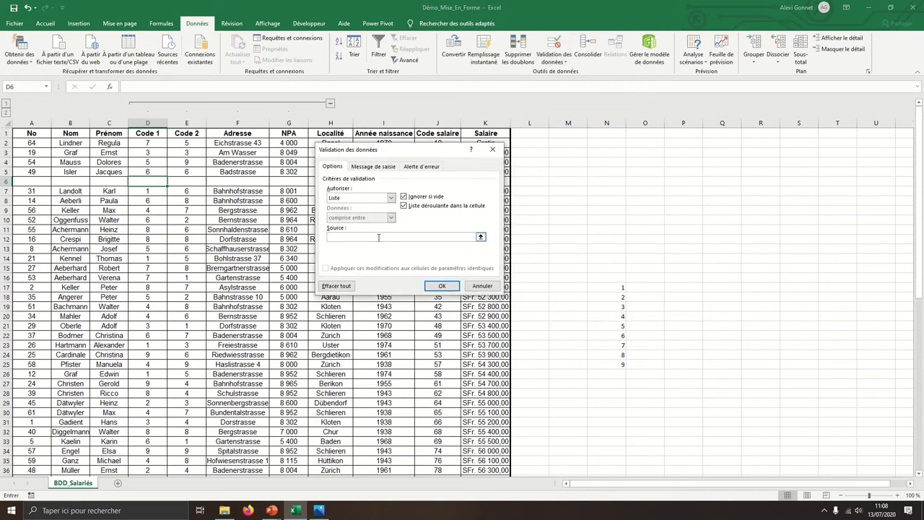
drag(621, 287, 620, 367)
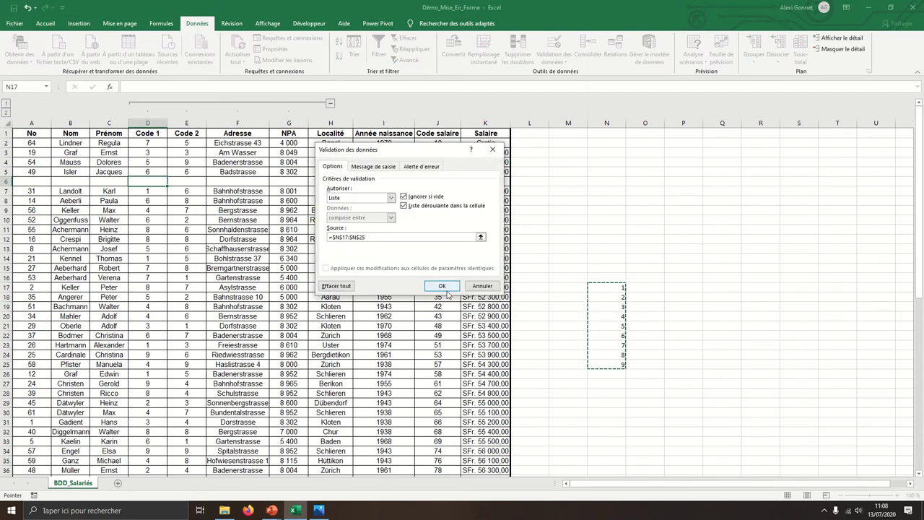
click(440, 287)
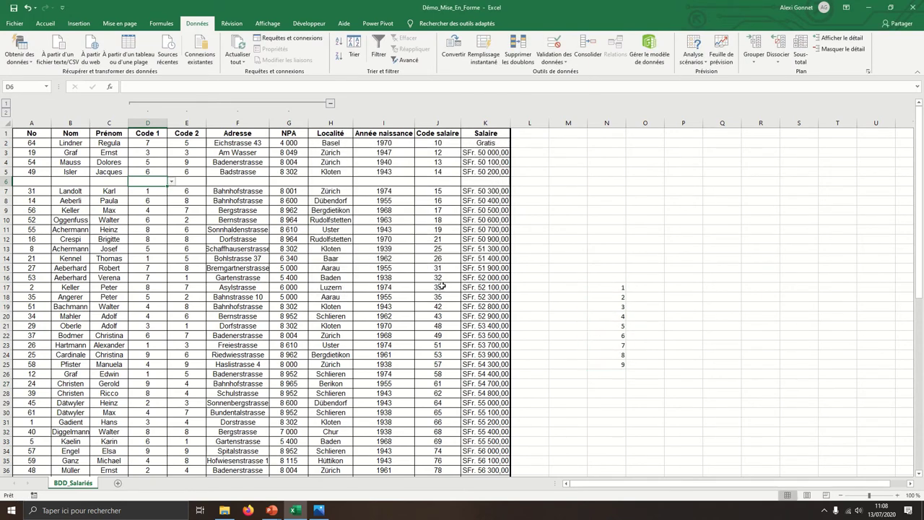
click(172, 183)
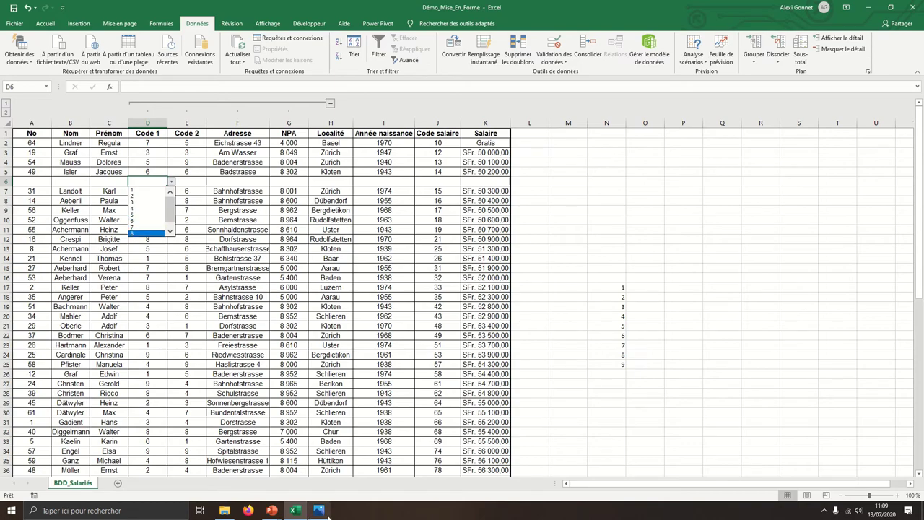
click(325, 514)
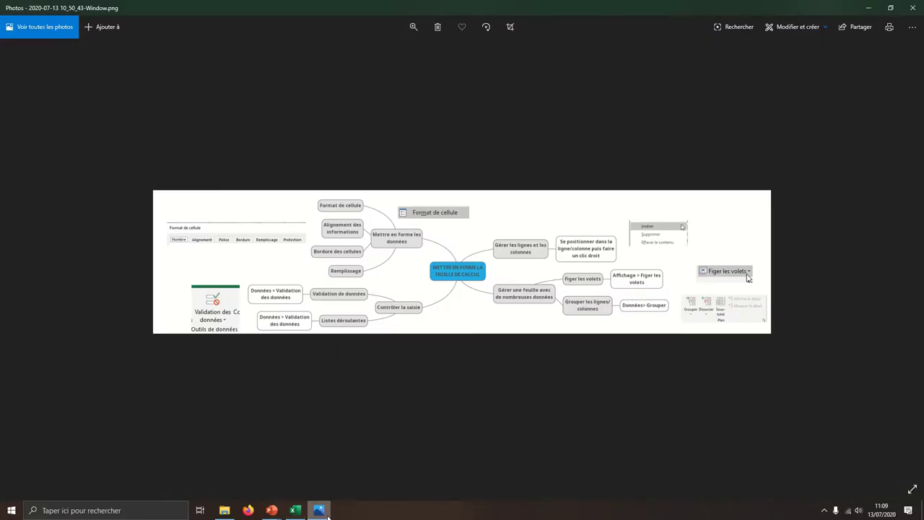